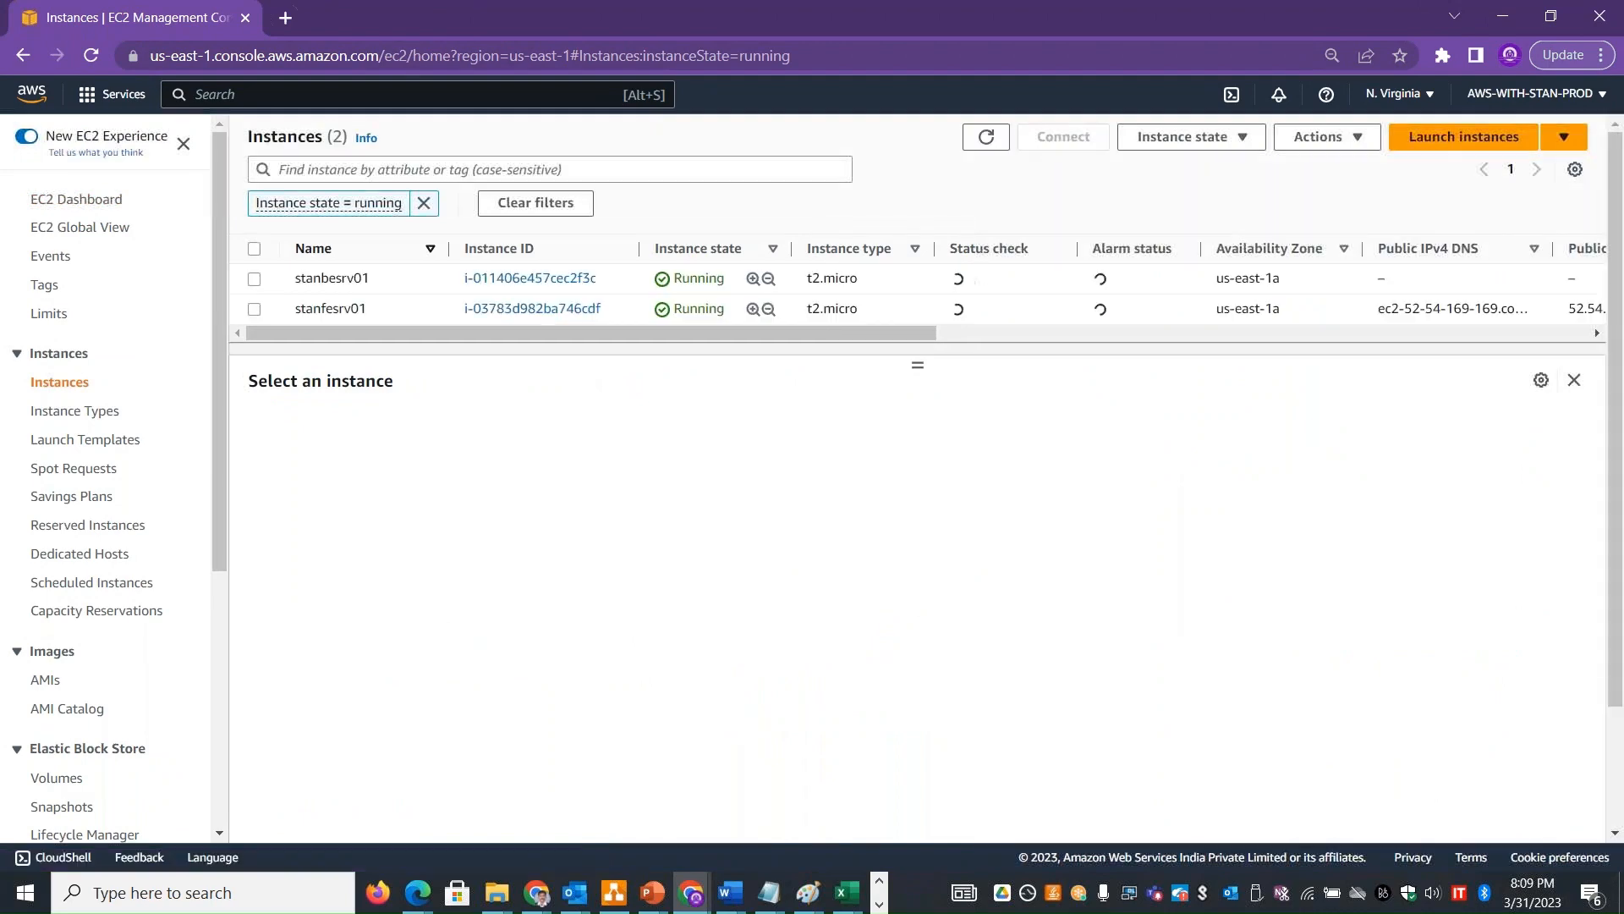
Review the networking details of the stanfesrv01 instance and of the stanbesrv01 instance
click(415, 312)
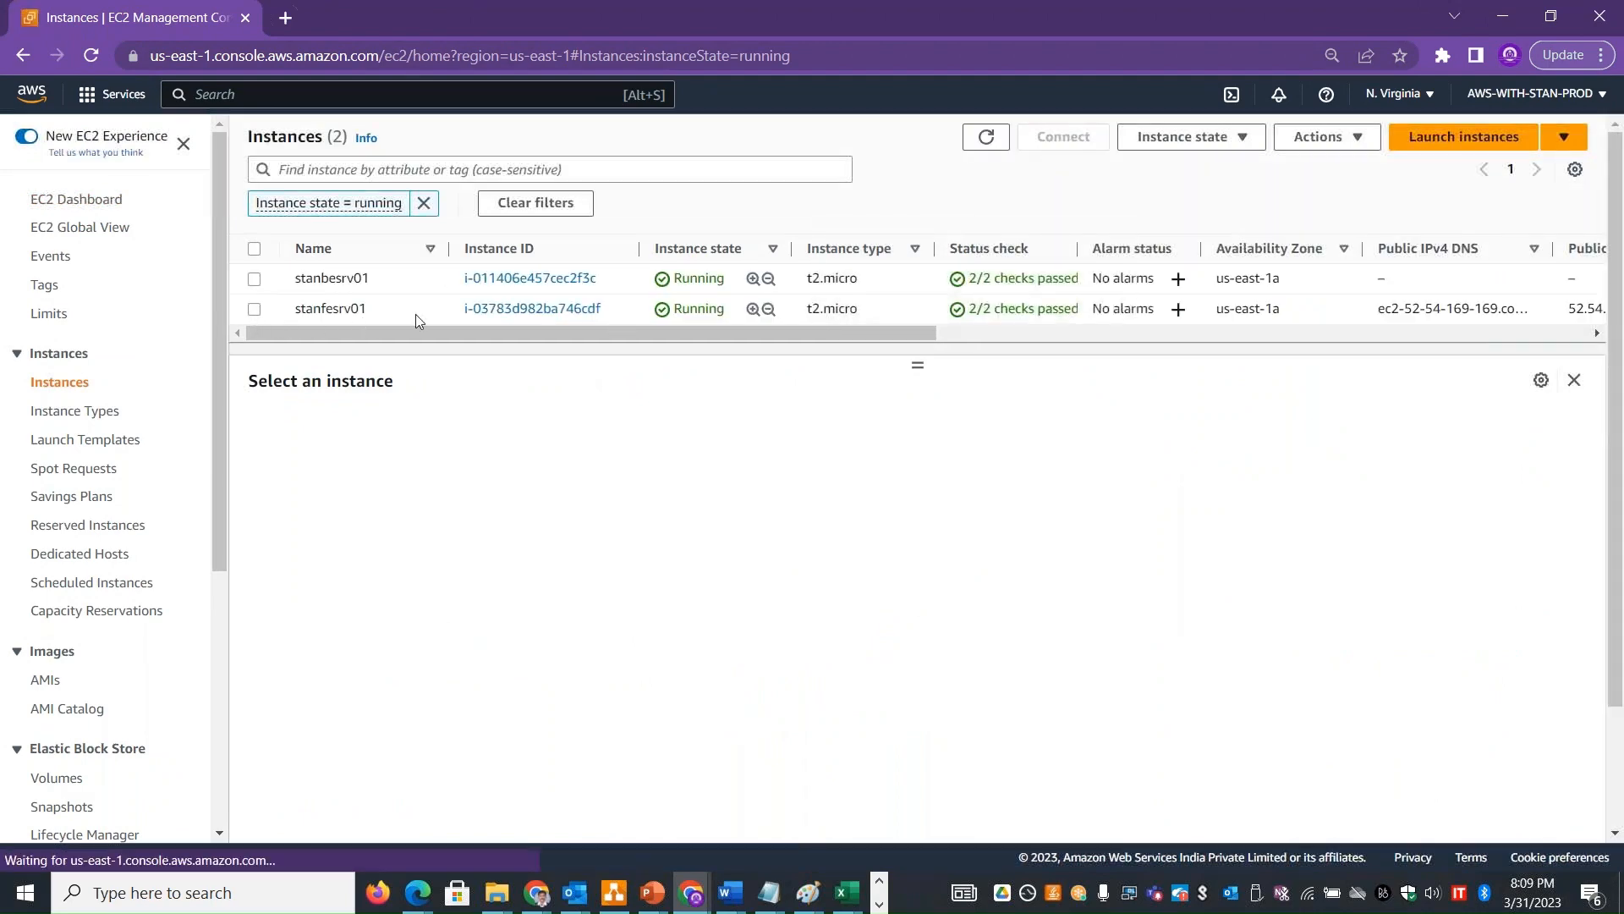
click(454, 432)
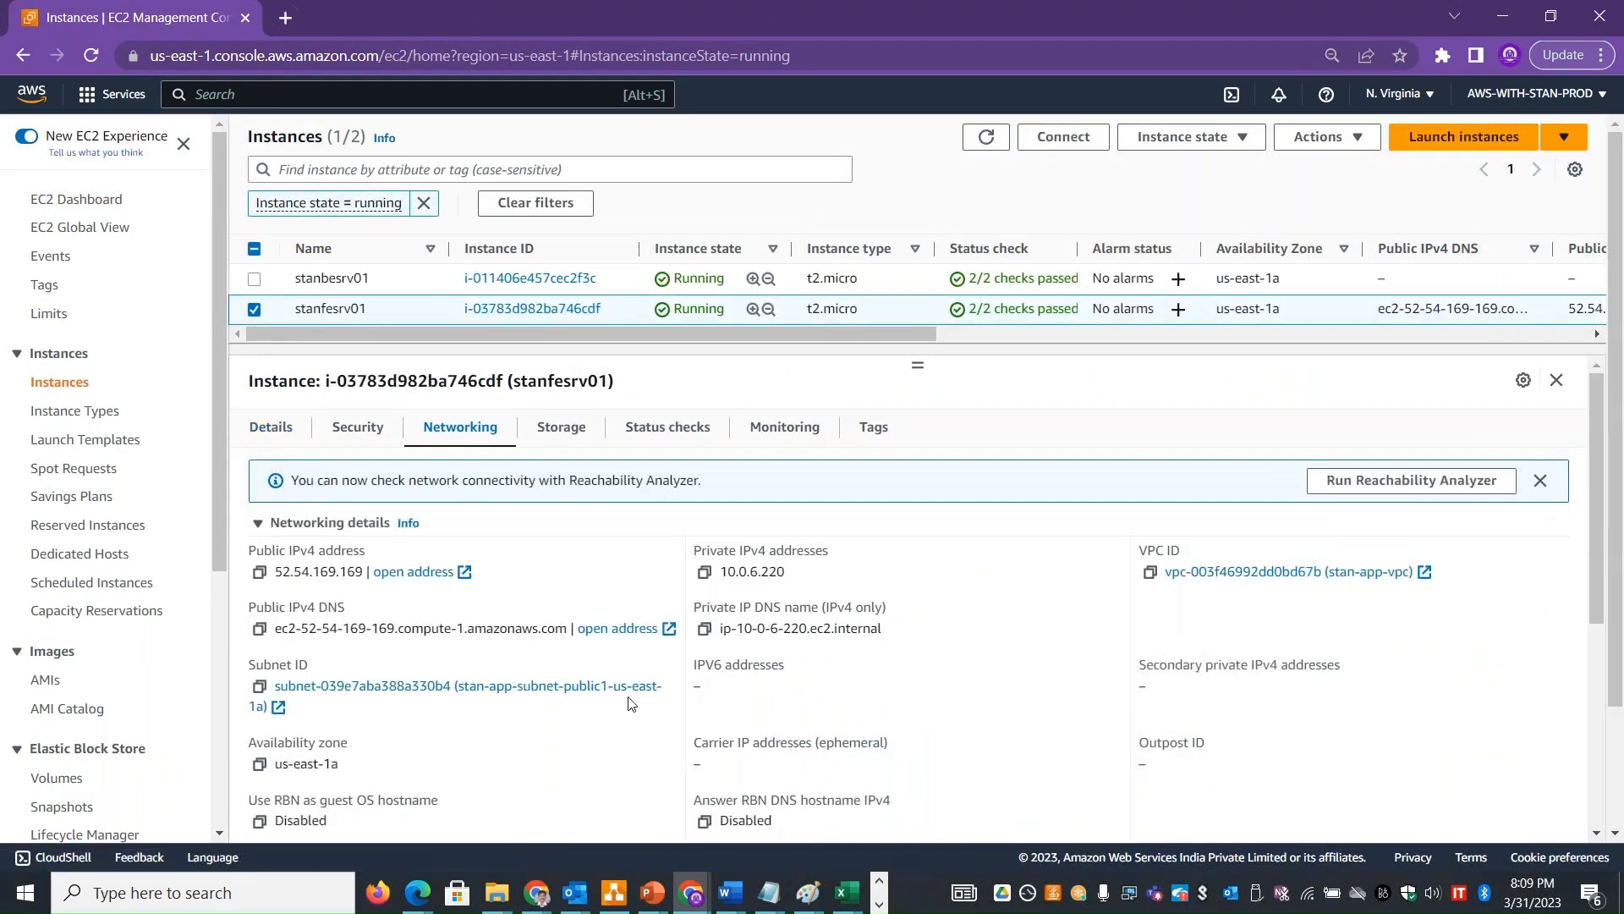
click(254, 309)
click(254, 279)
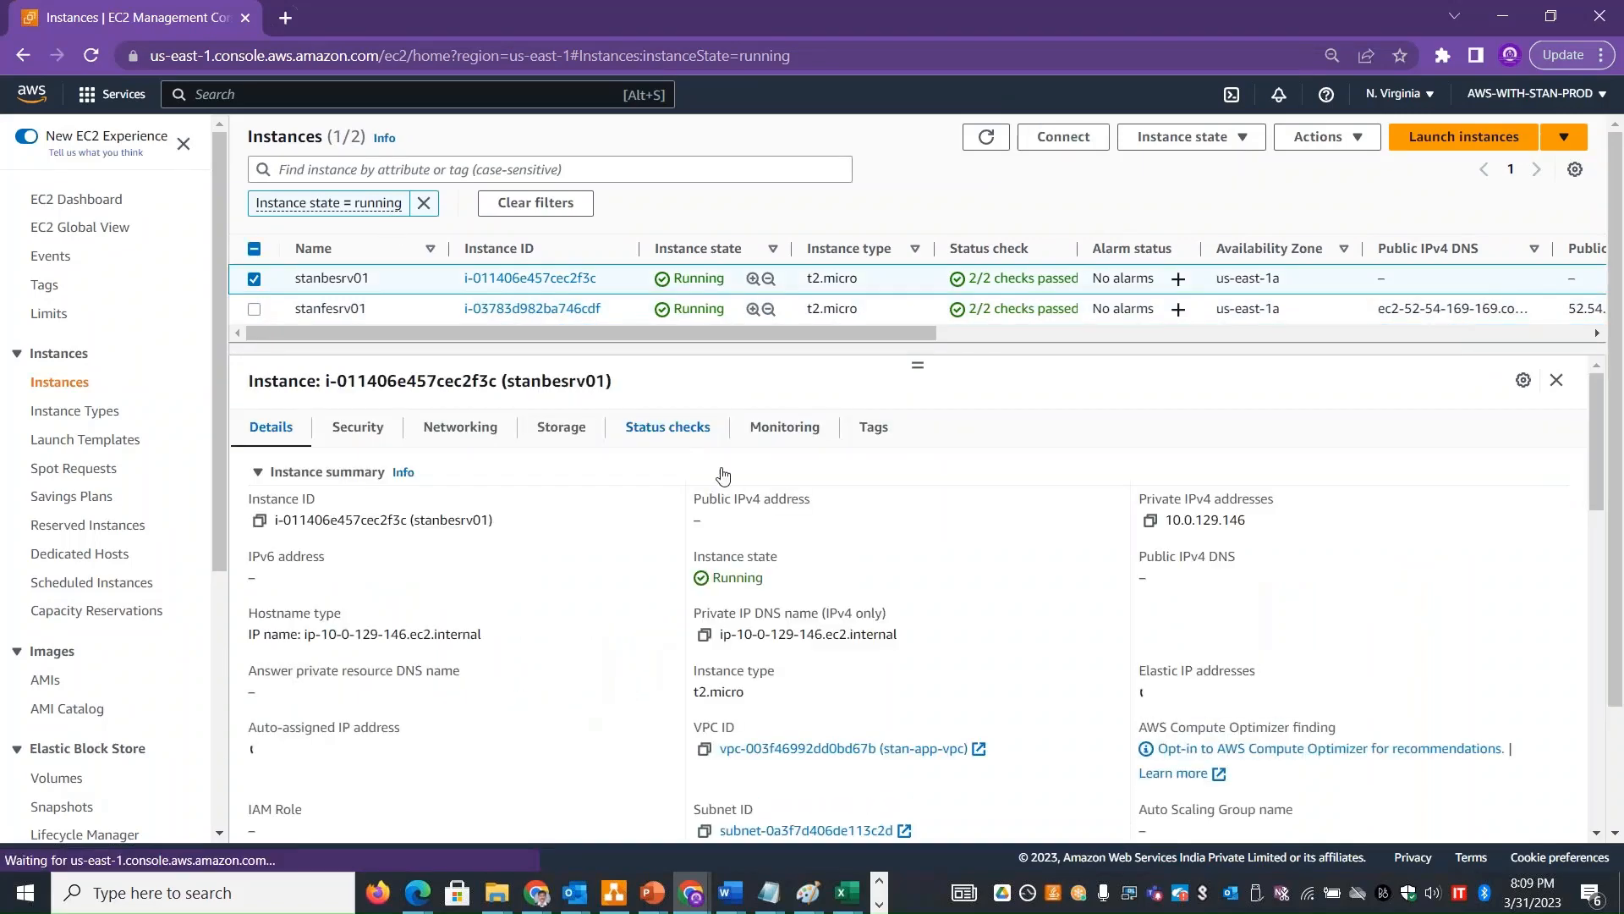
click(444, 428)
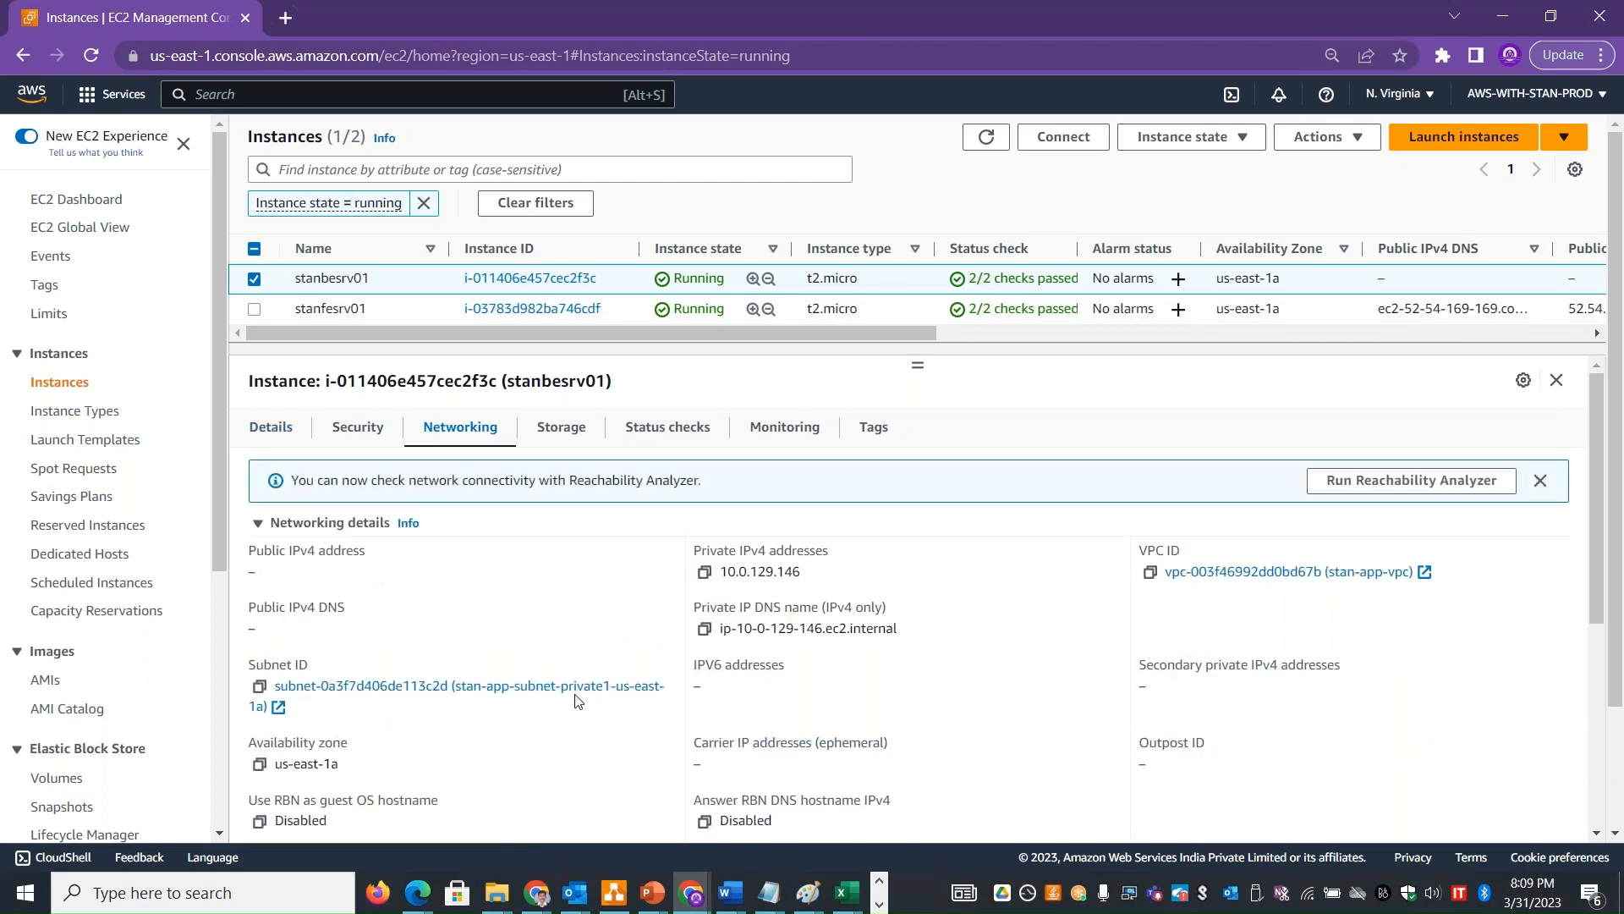
click(254, 280)
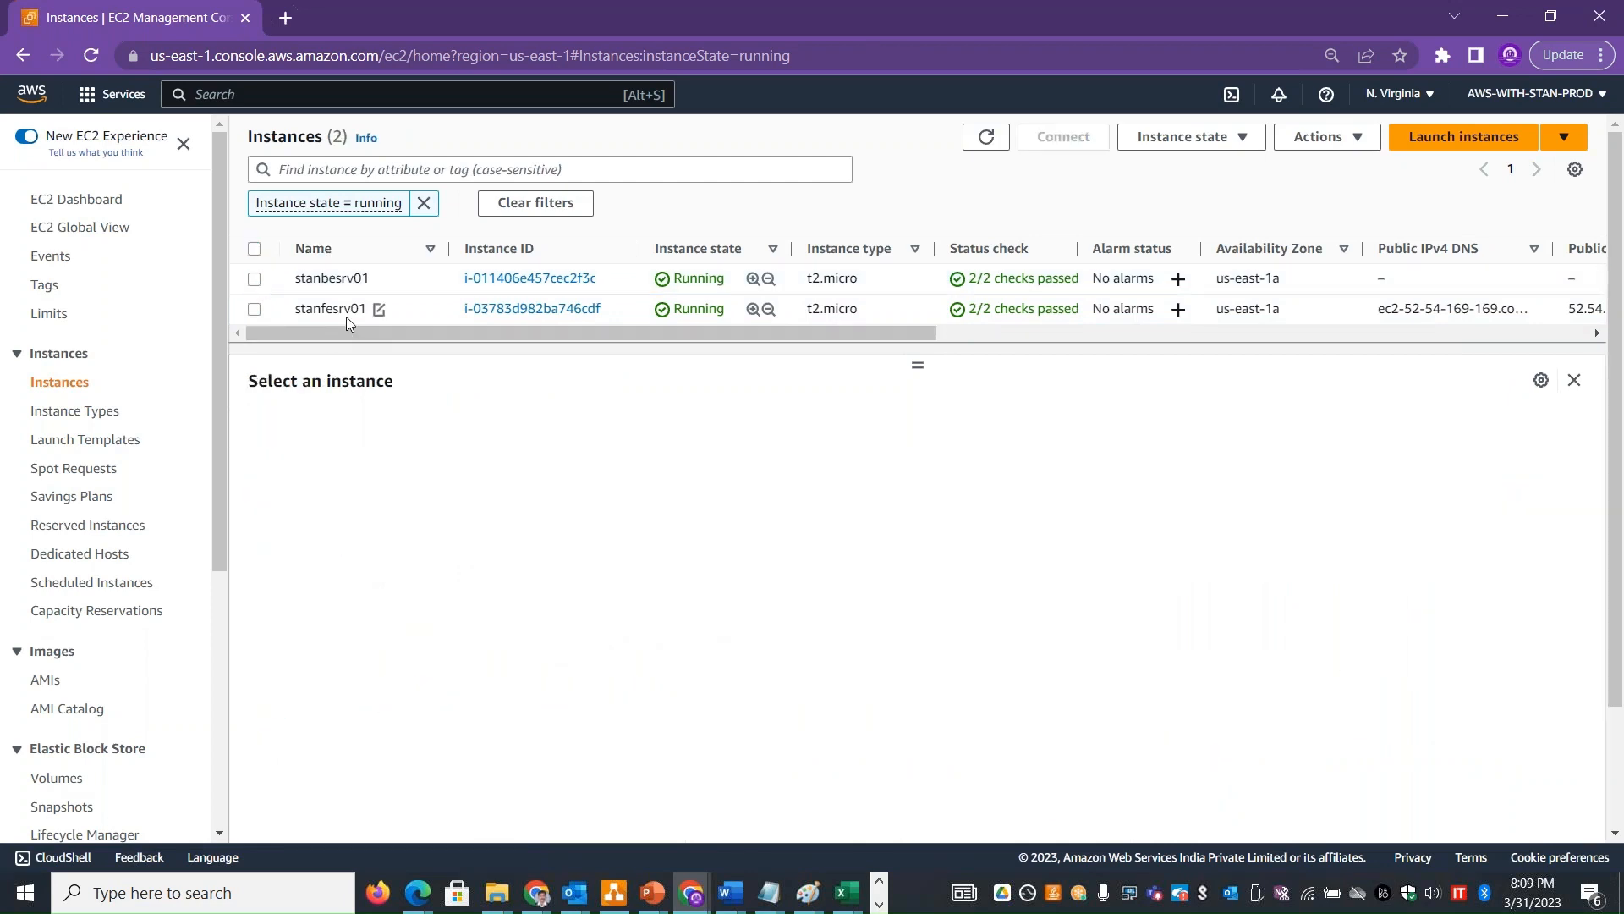
Connect to the stanfesrv01 instance through EC2 Instance Connect as ec2-user
click(254, 310)
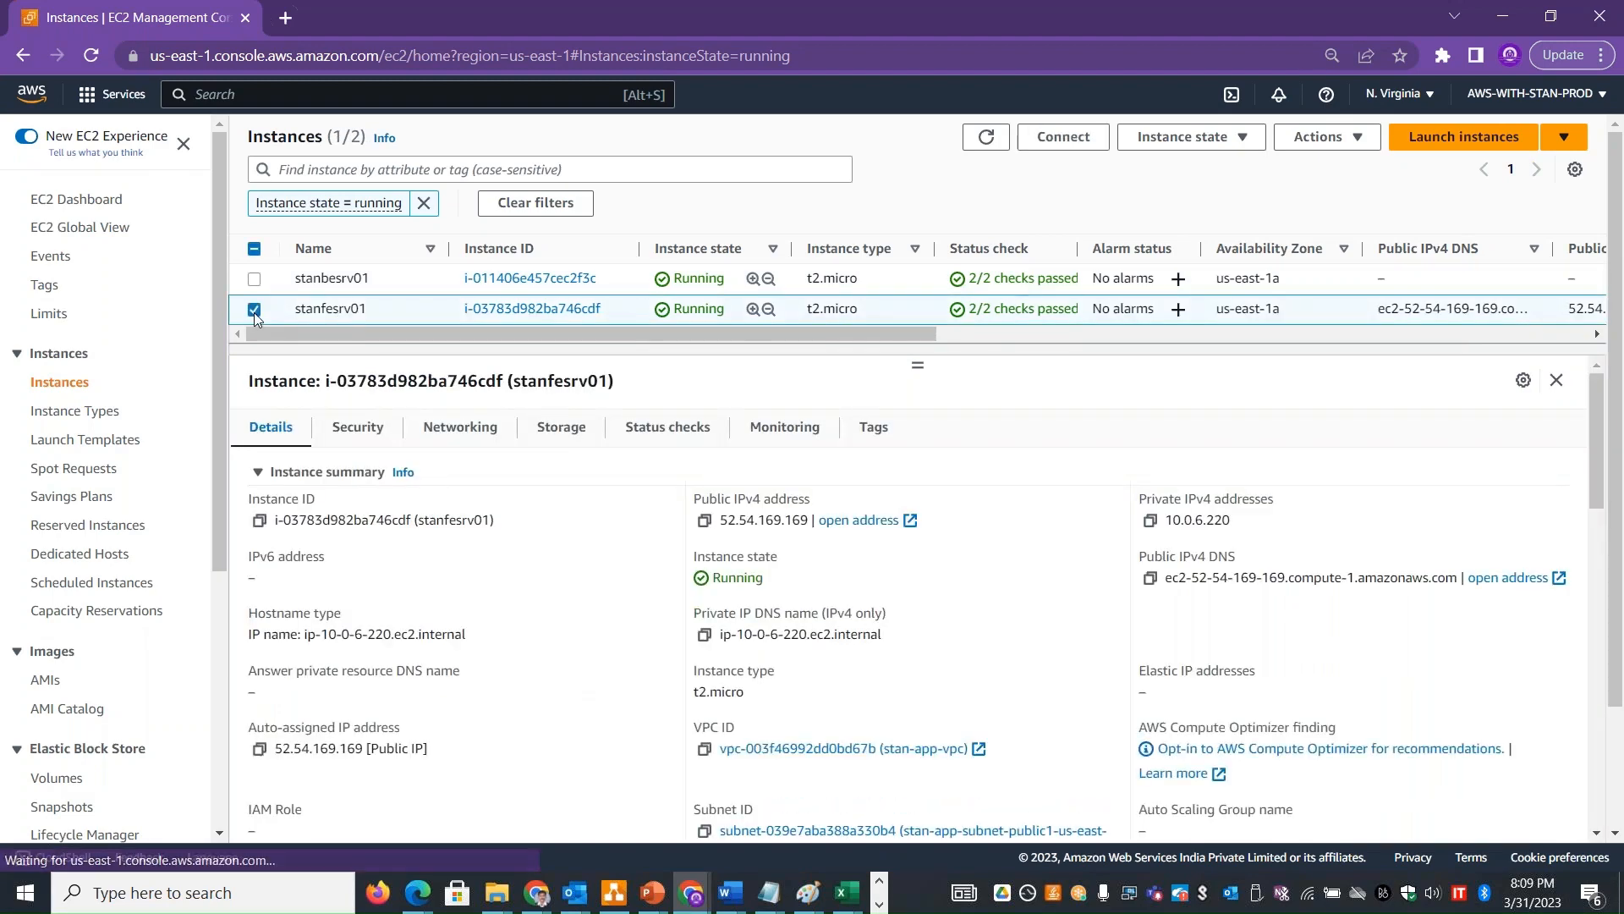
click(1063, 136)
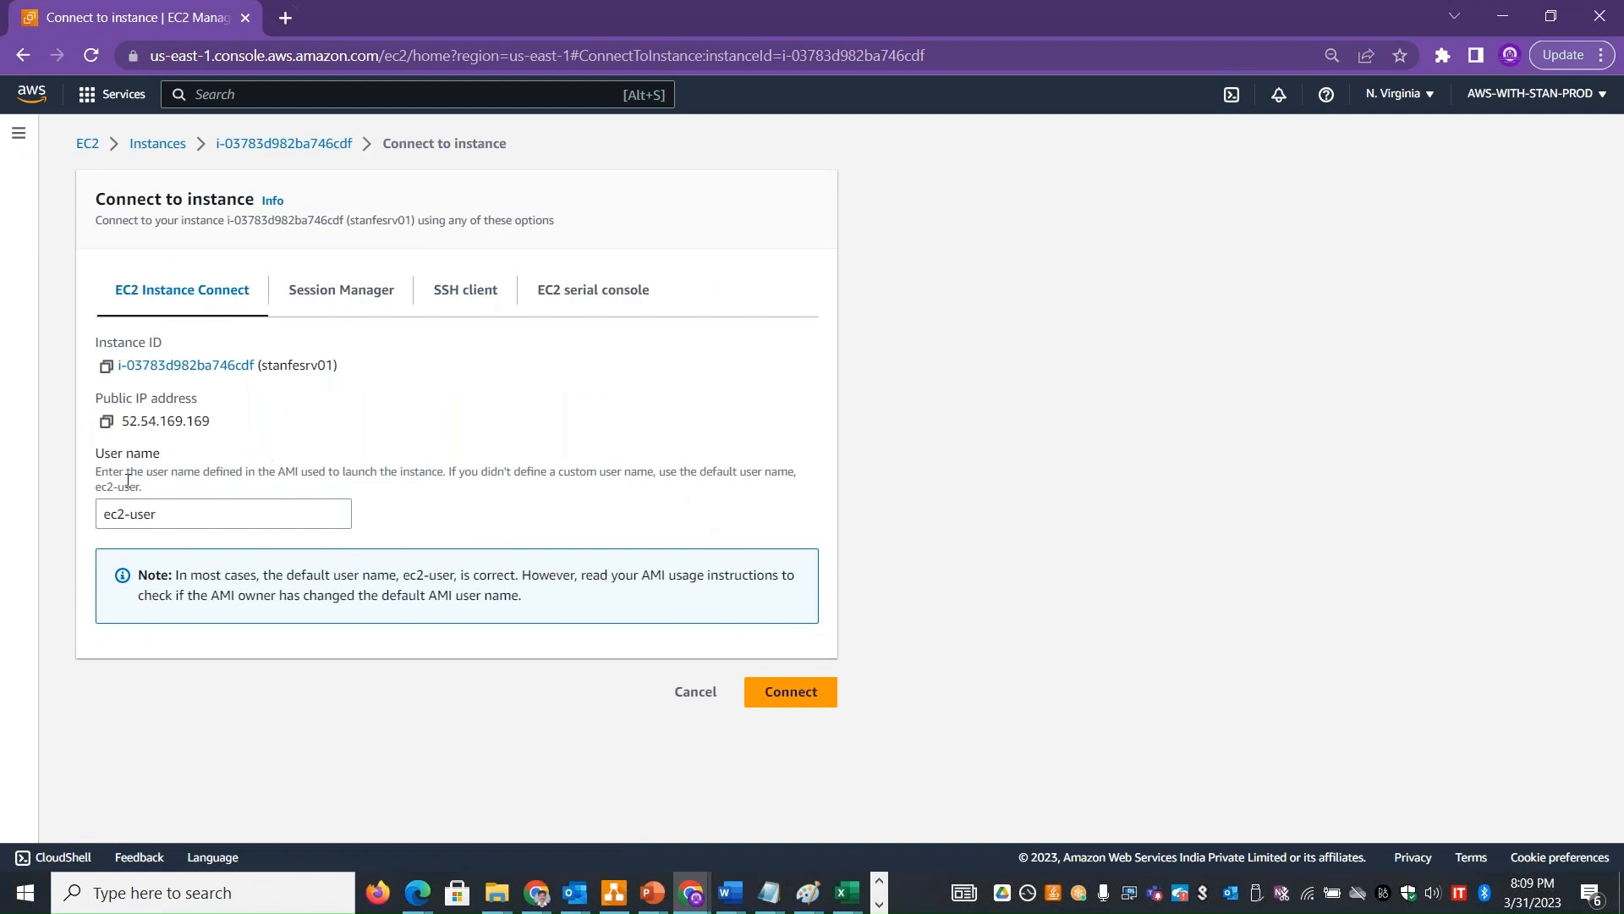
click(790, 691)
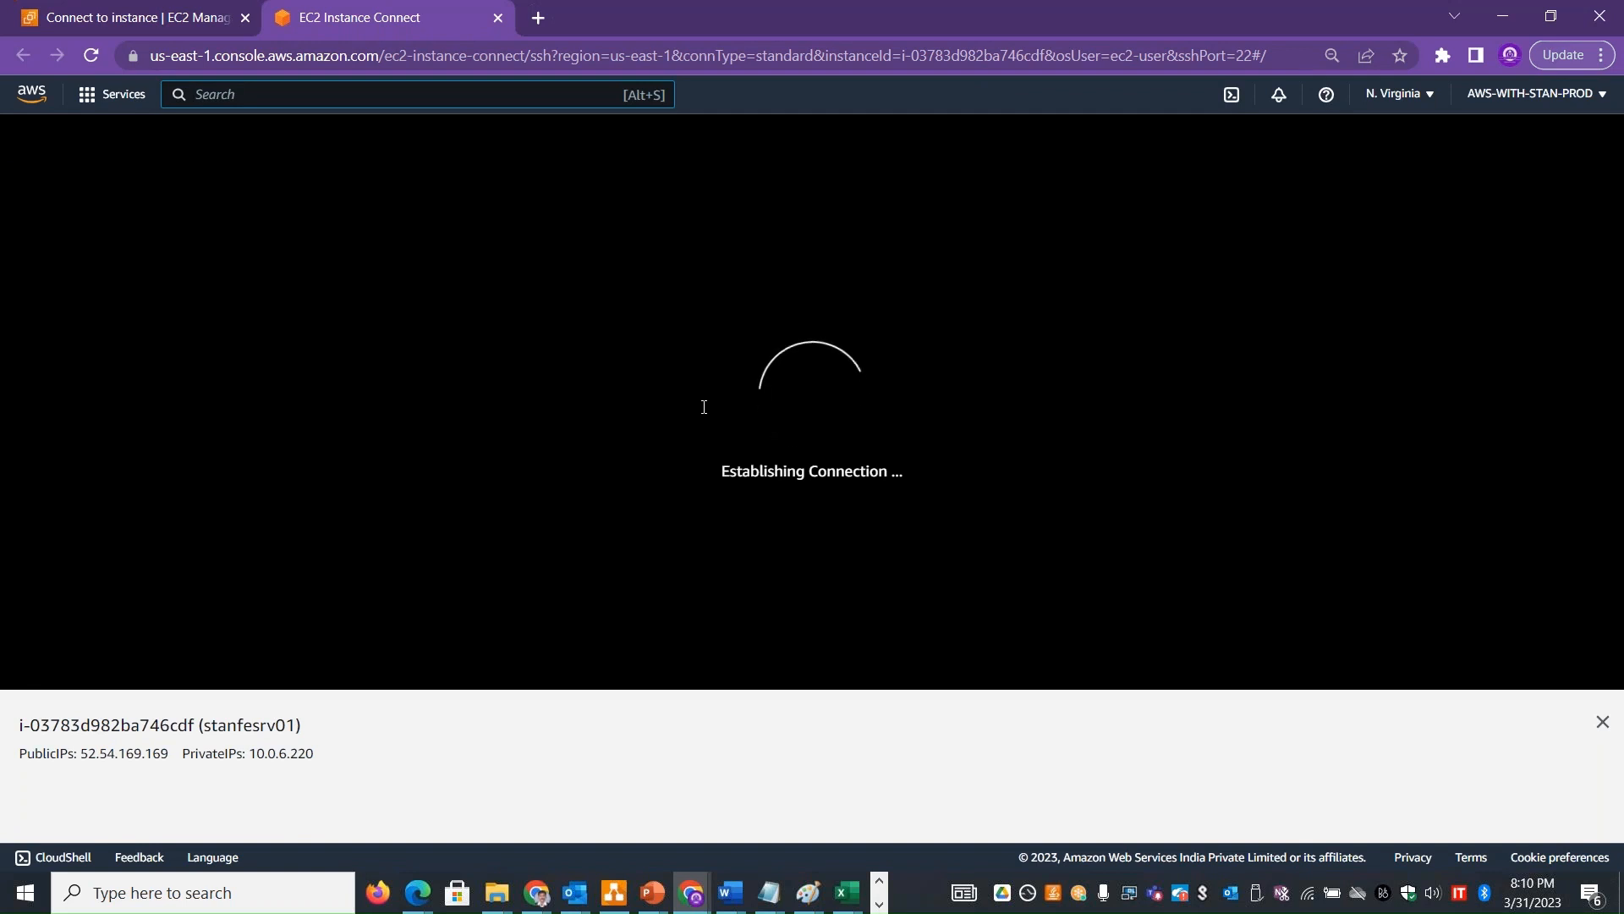
Return to the instance's console page, search the services for IAM, and open the IAM policies list
click(154, 21)
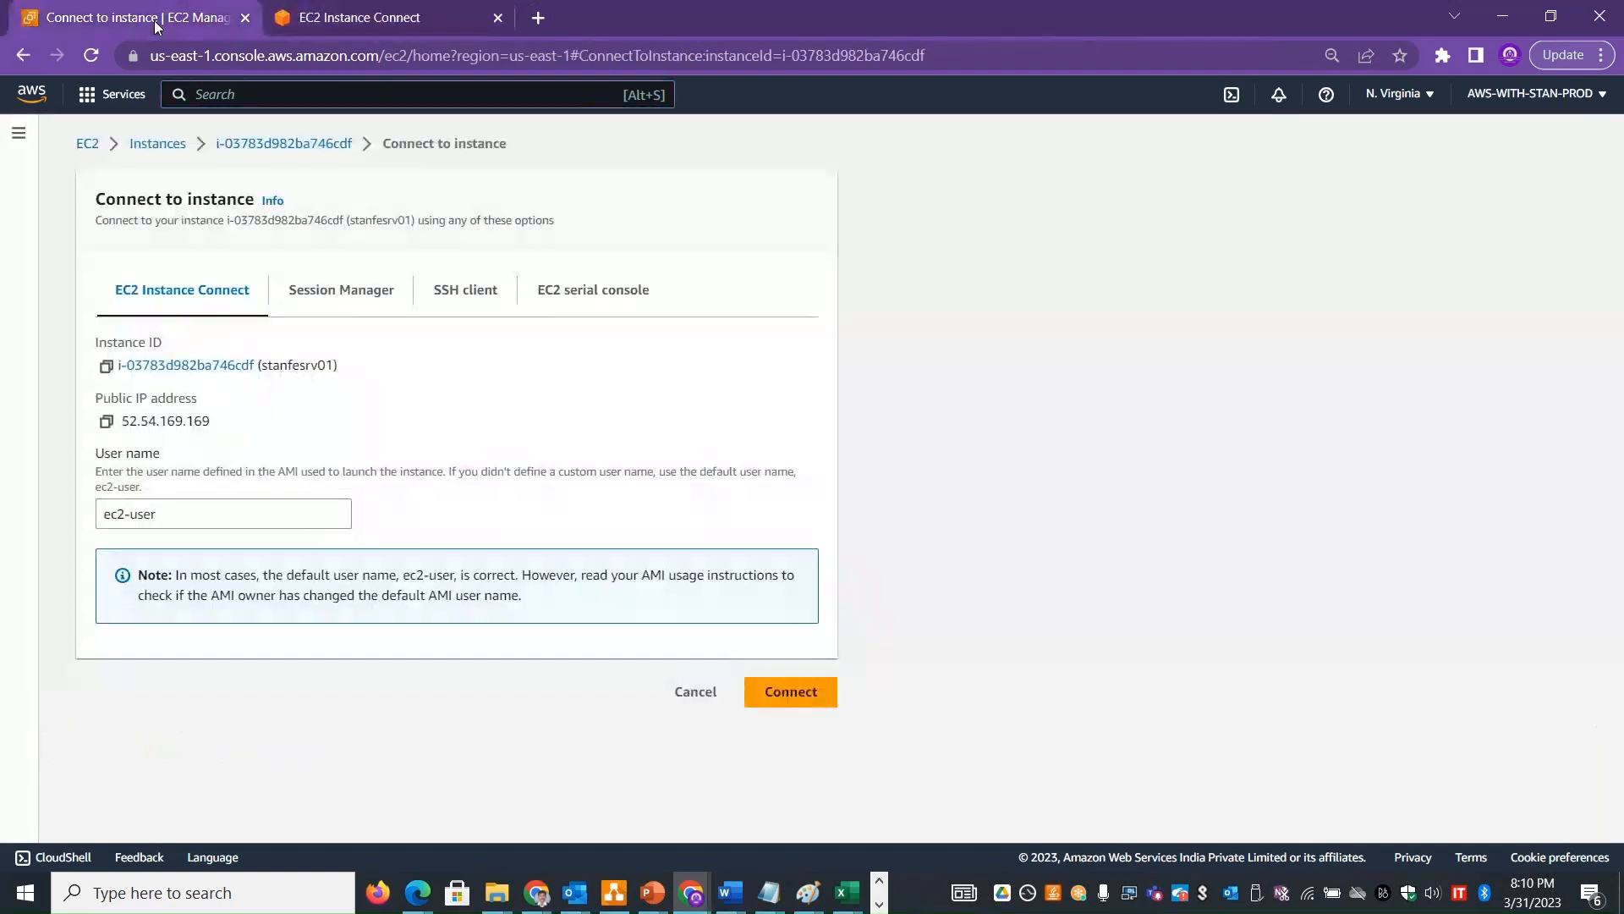
click(288, 144)
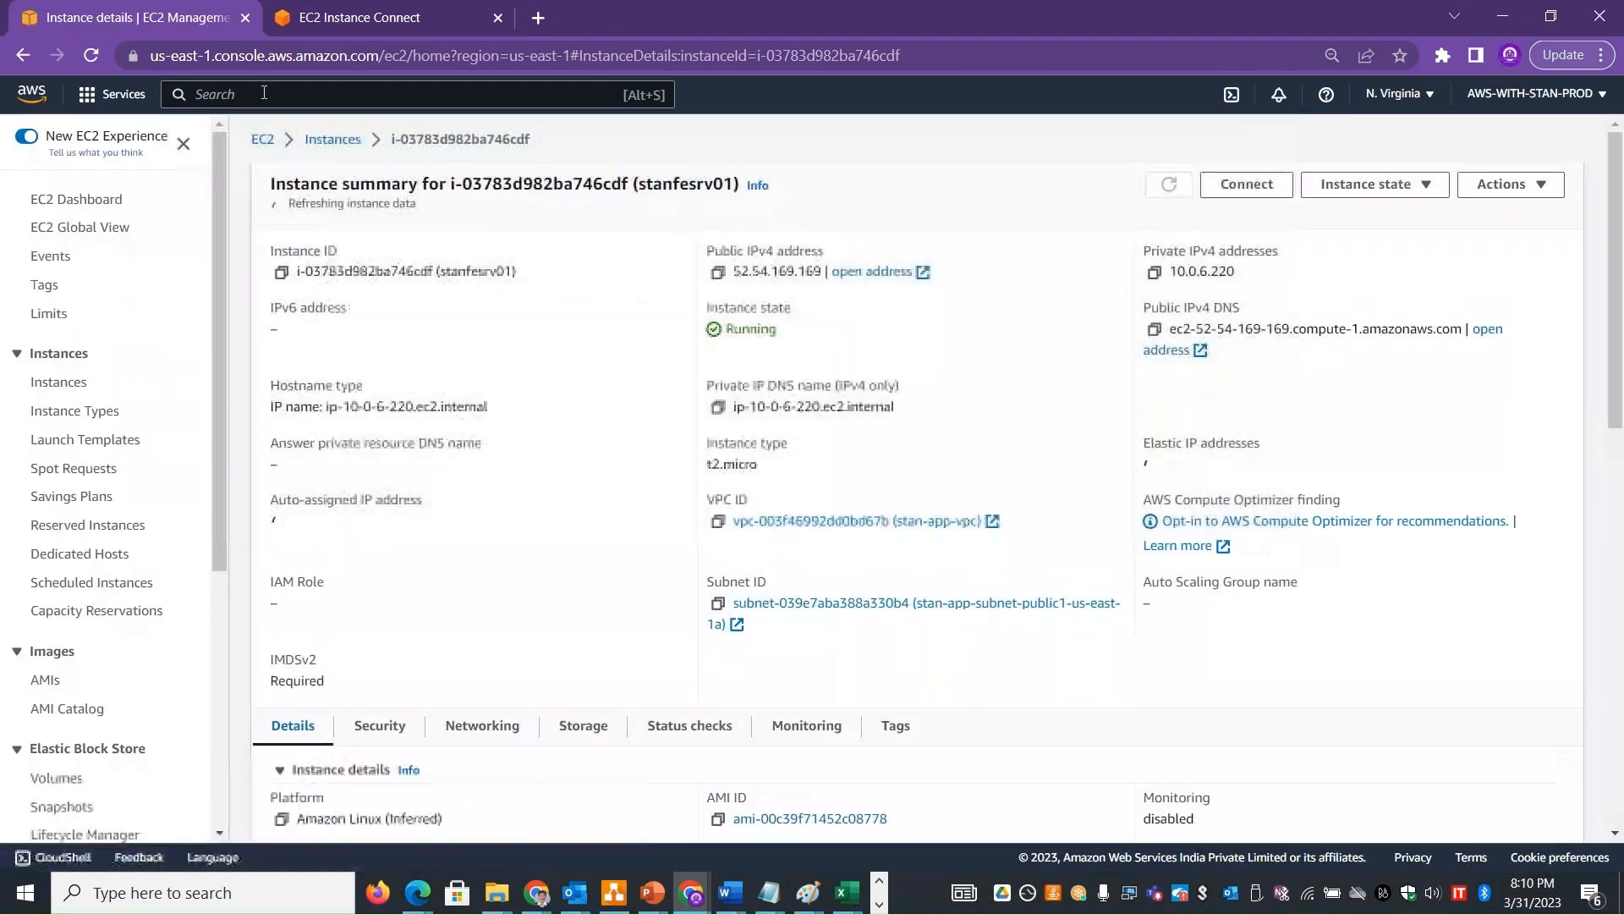
click(264, 93)
text(IAM)
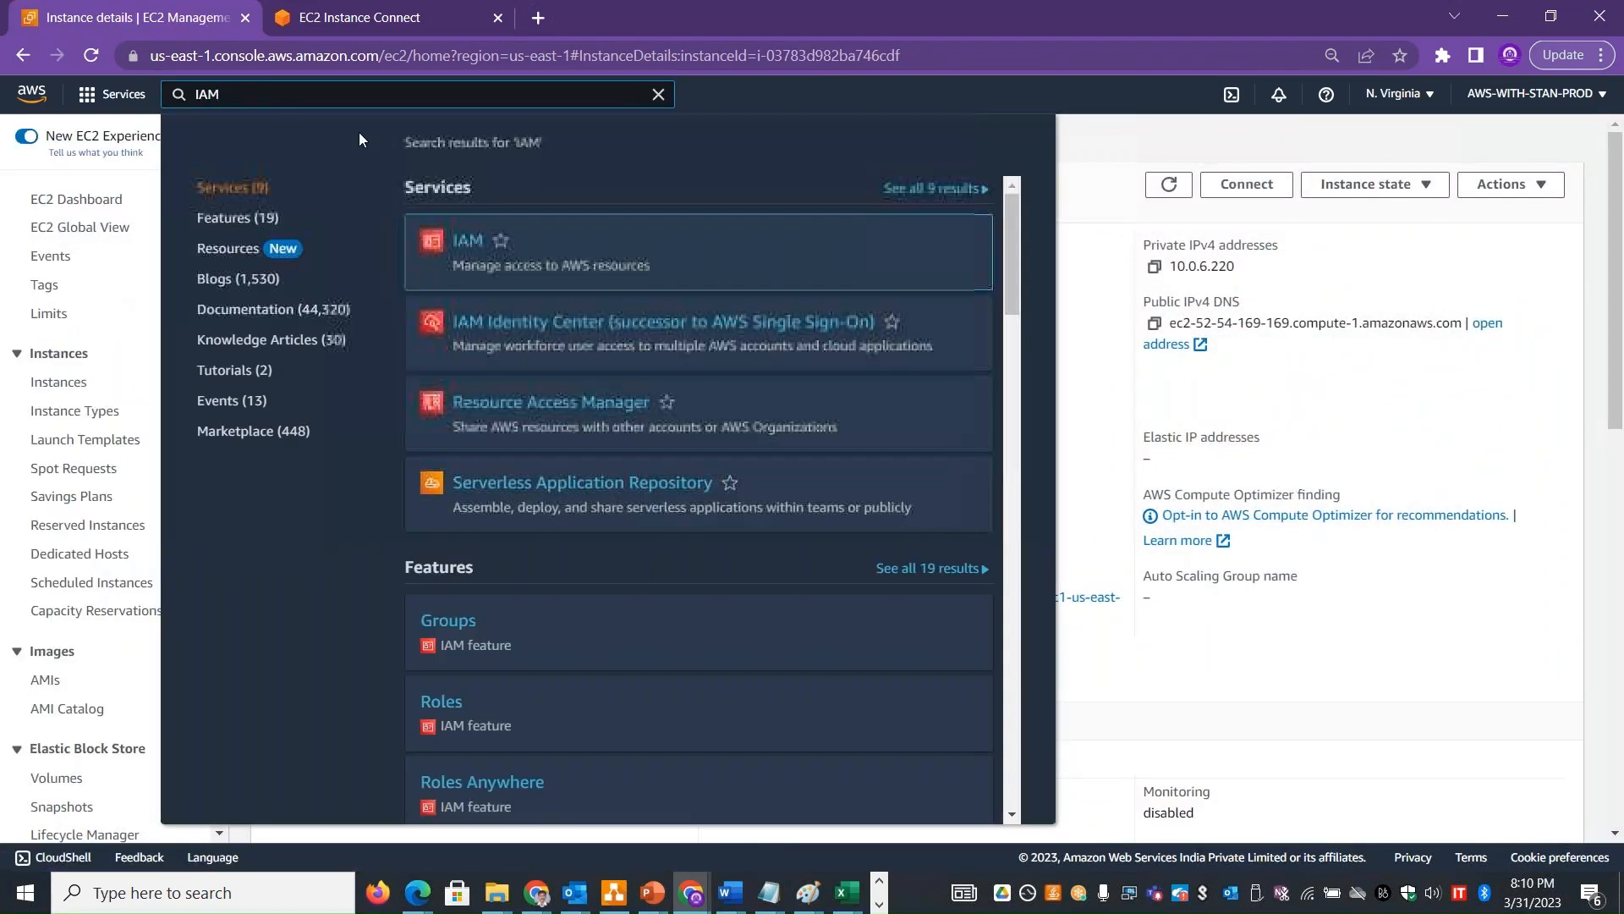
click(461, 243)
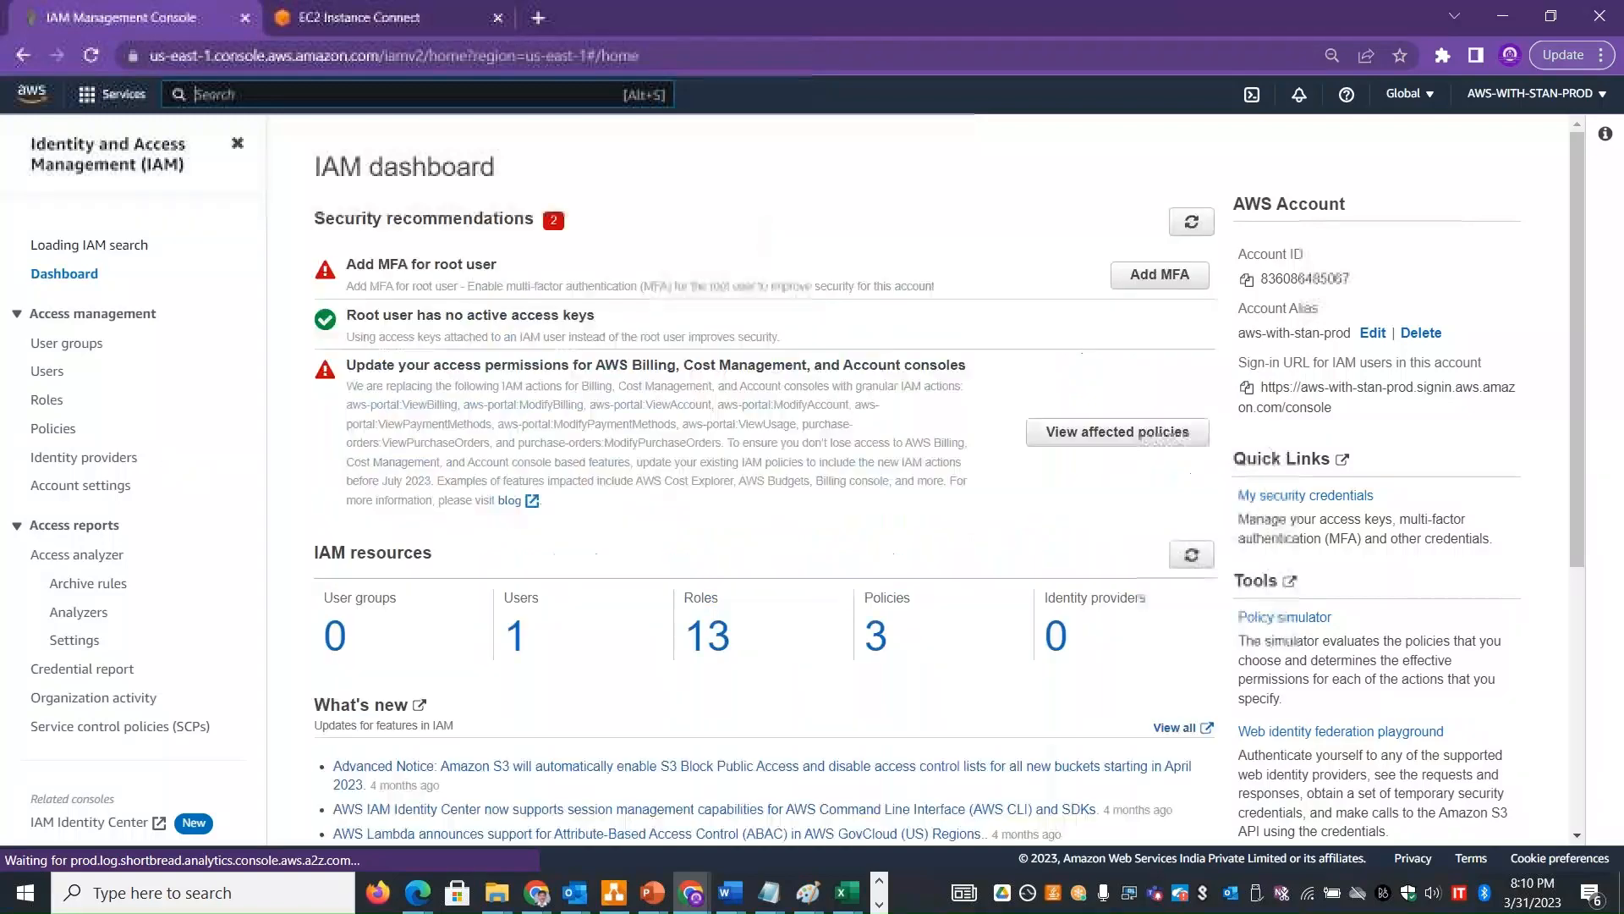
click(55, 439)
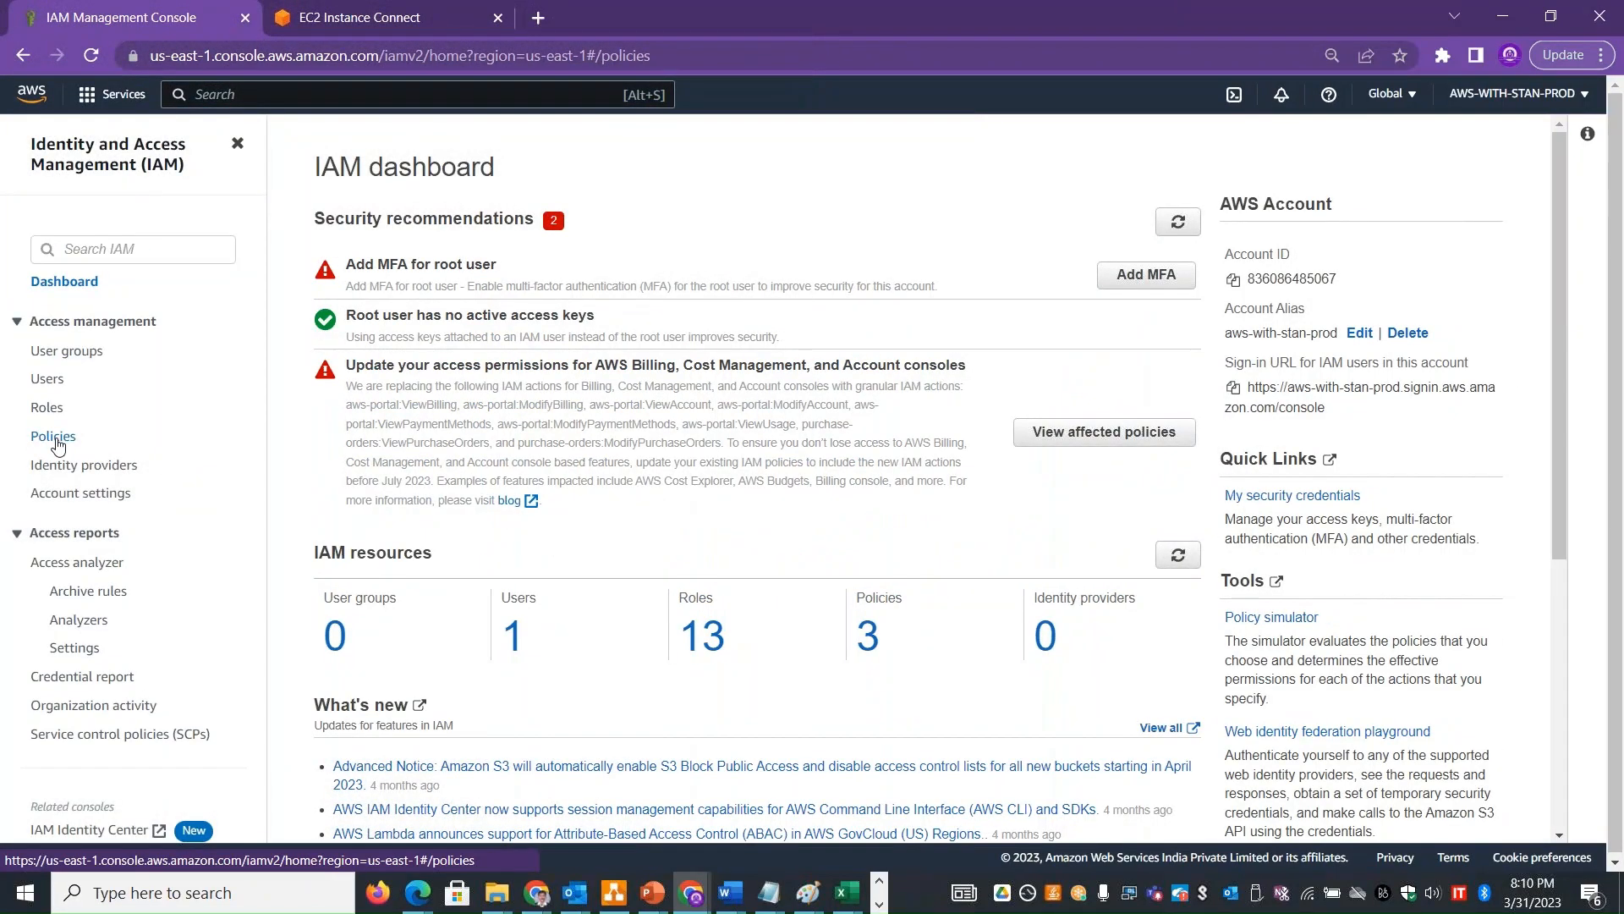
Filter the IAM policies by the name EC2InstanceConnect
click(406, 258)
text(C)
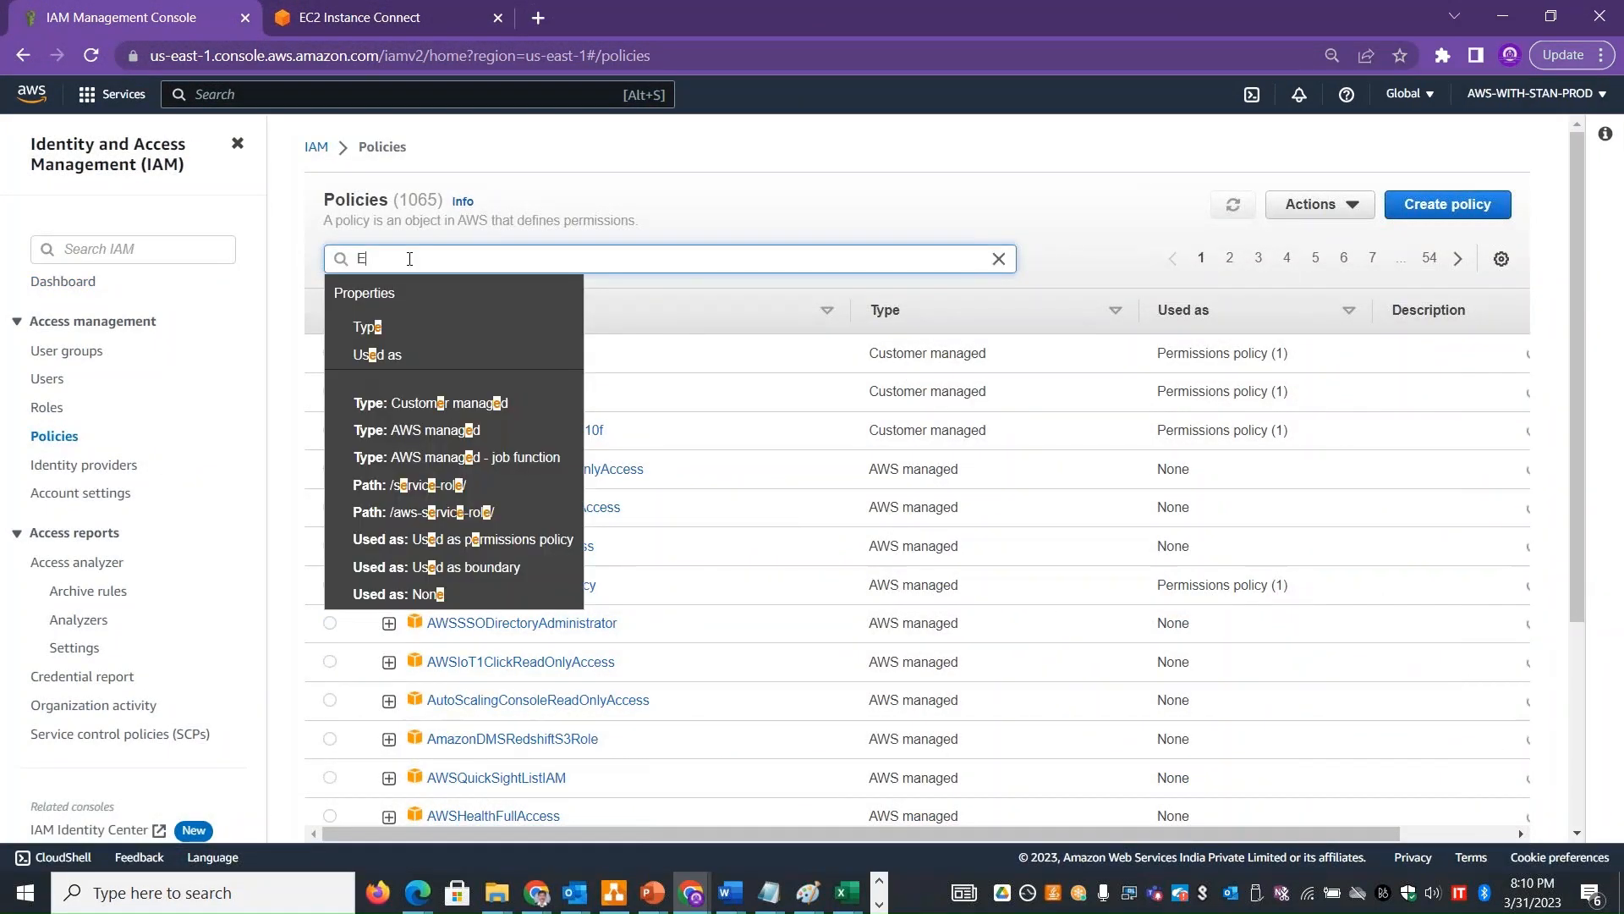
key(BackSpace)
text(EC2)
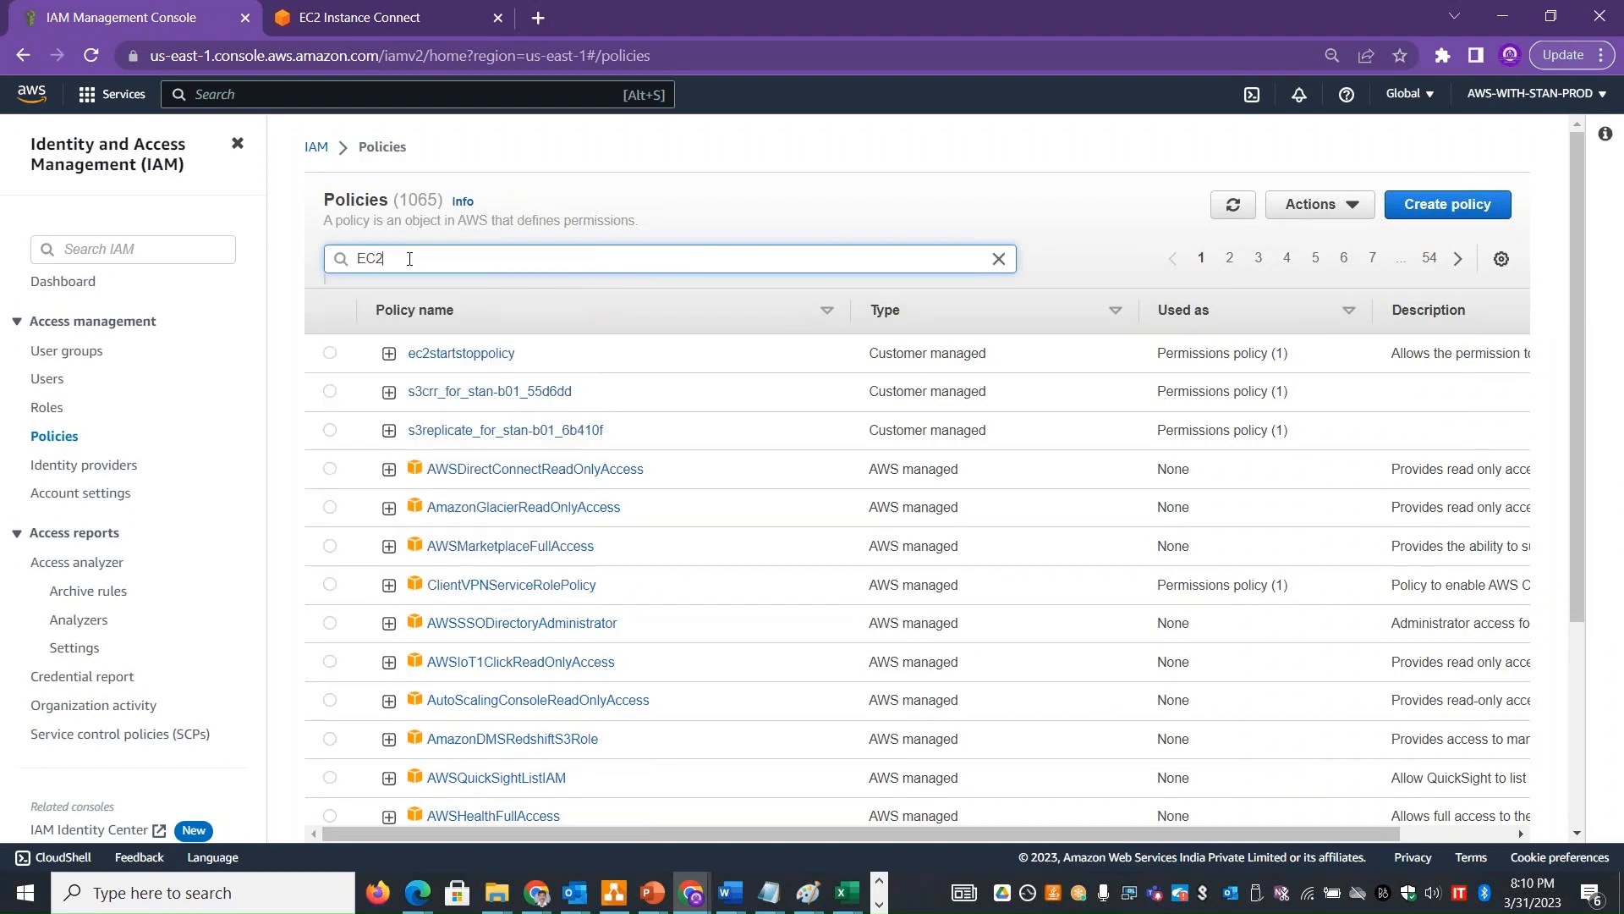
text(InstanceConnect)
key(Return)
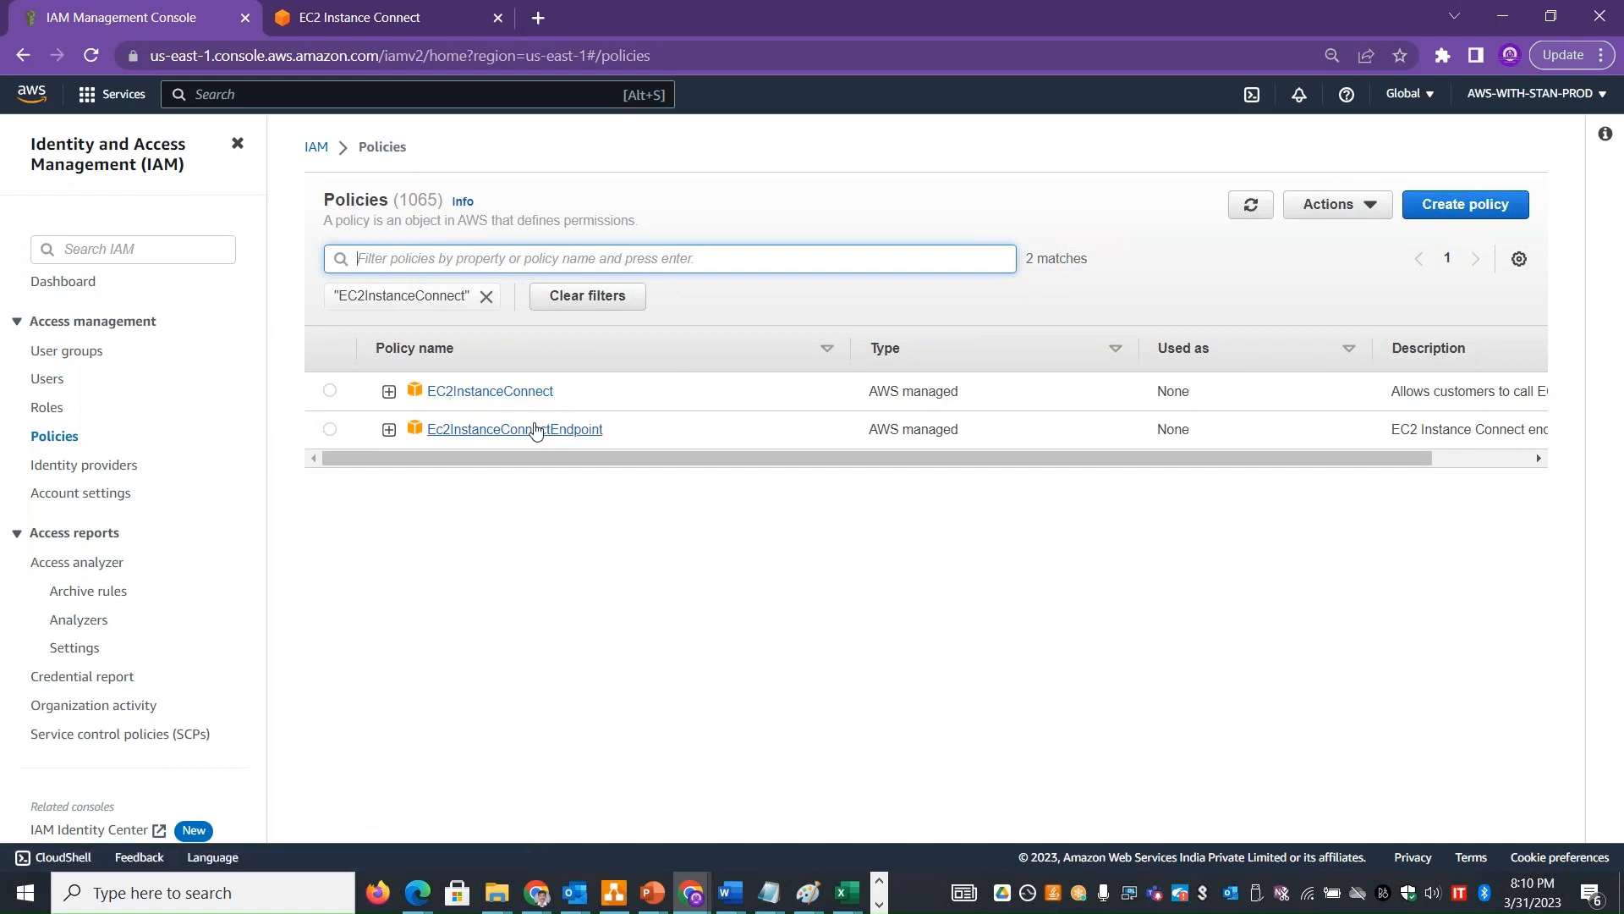
Open the EC2InstanceConnect policy and examine the actions it allows for the EC2 Instance Connect service
drag(560, 458, 613, 421)
click(330, 391)
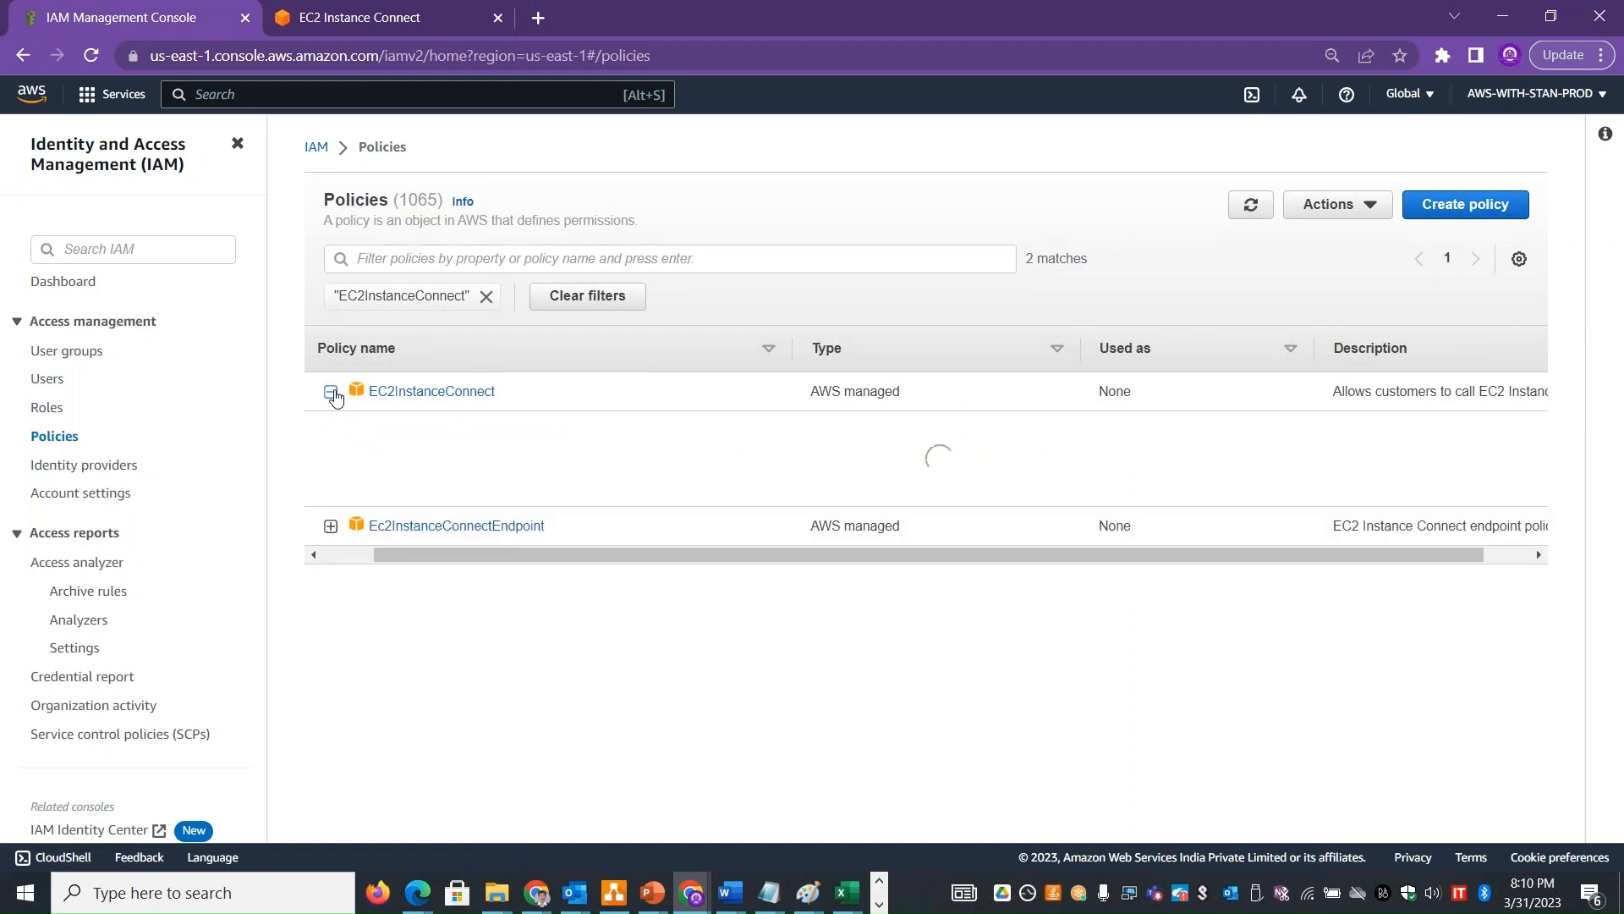
click(433, 392)
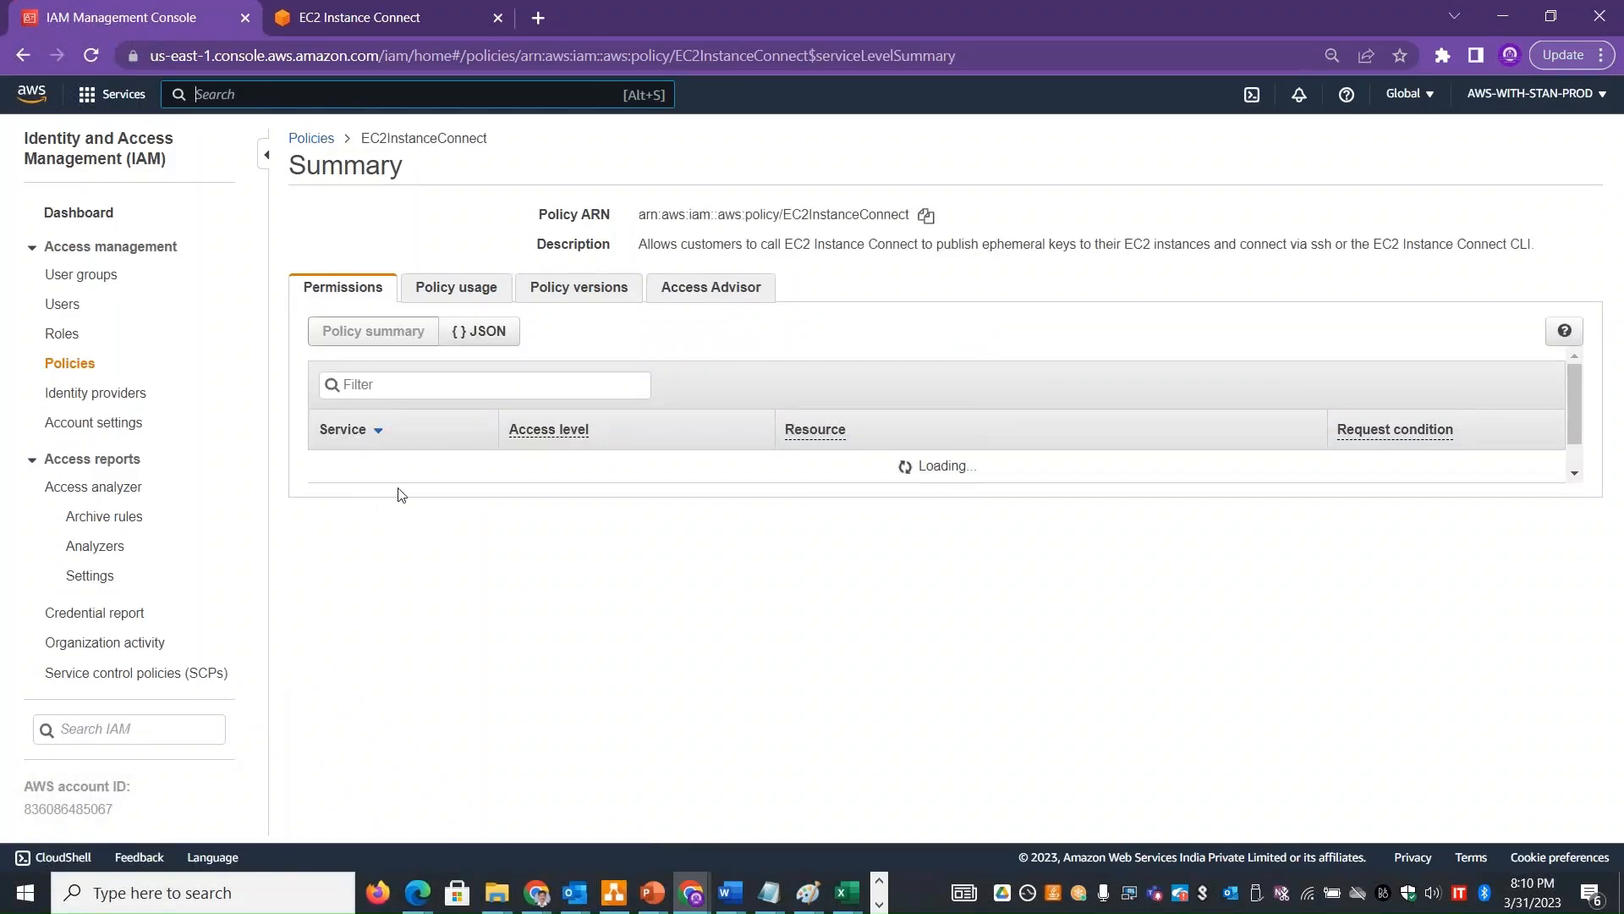
click(382, 531)
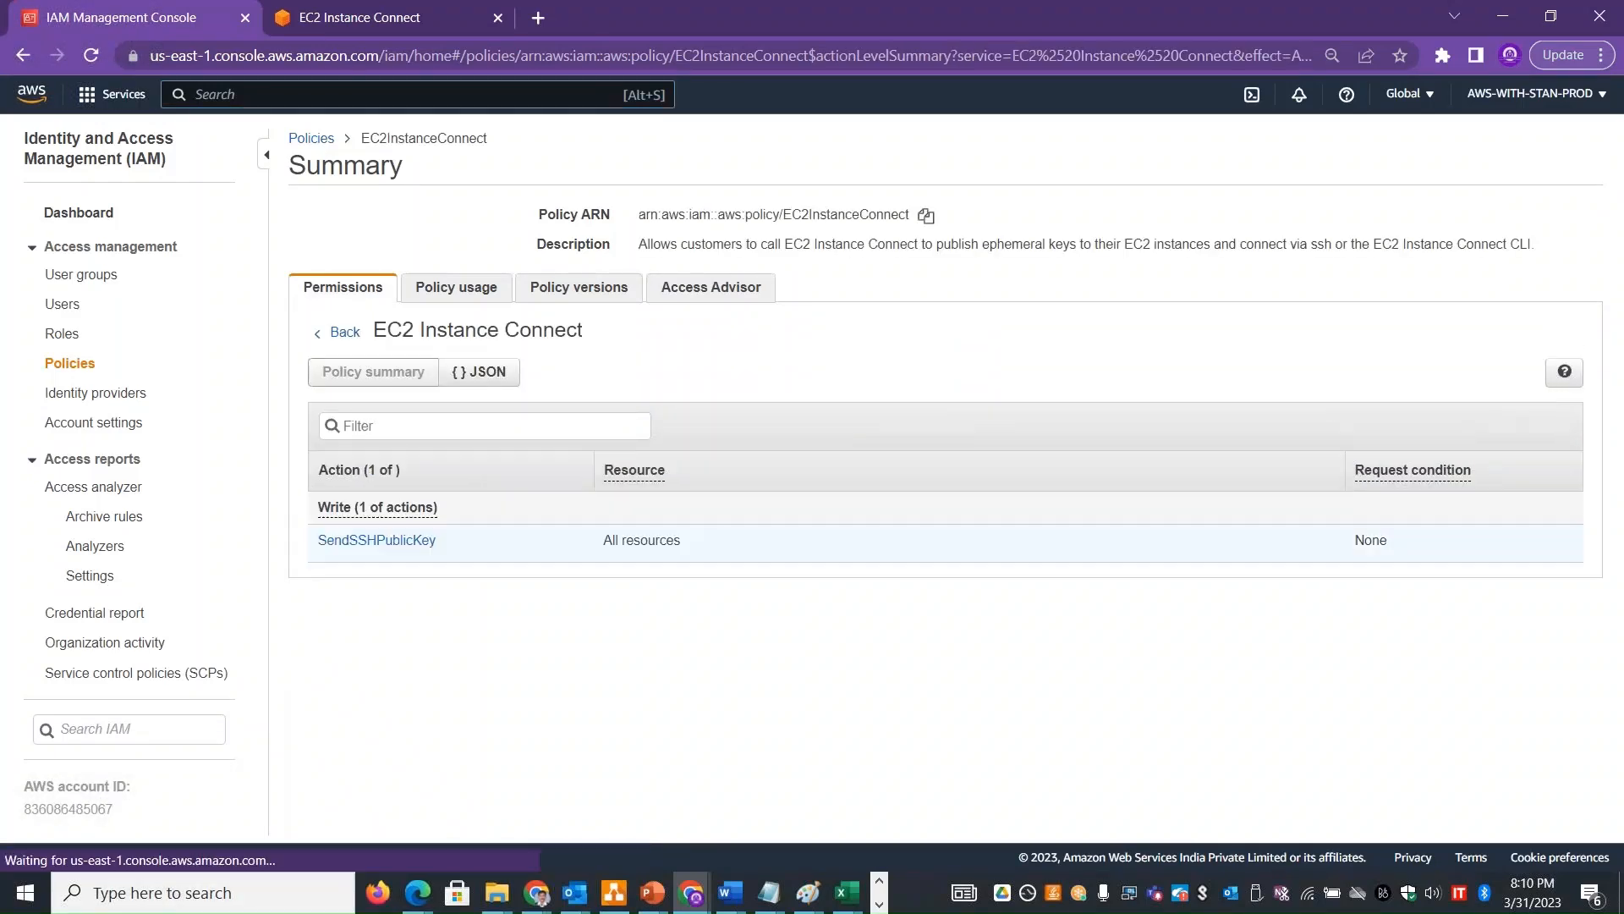
mouse_move(321, 555)
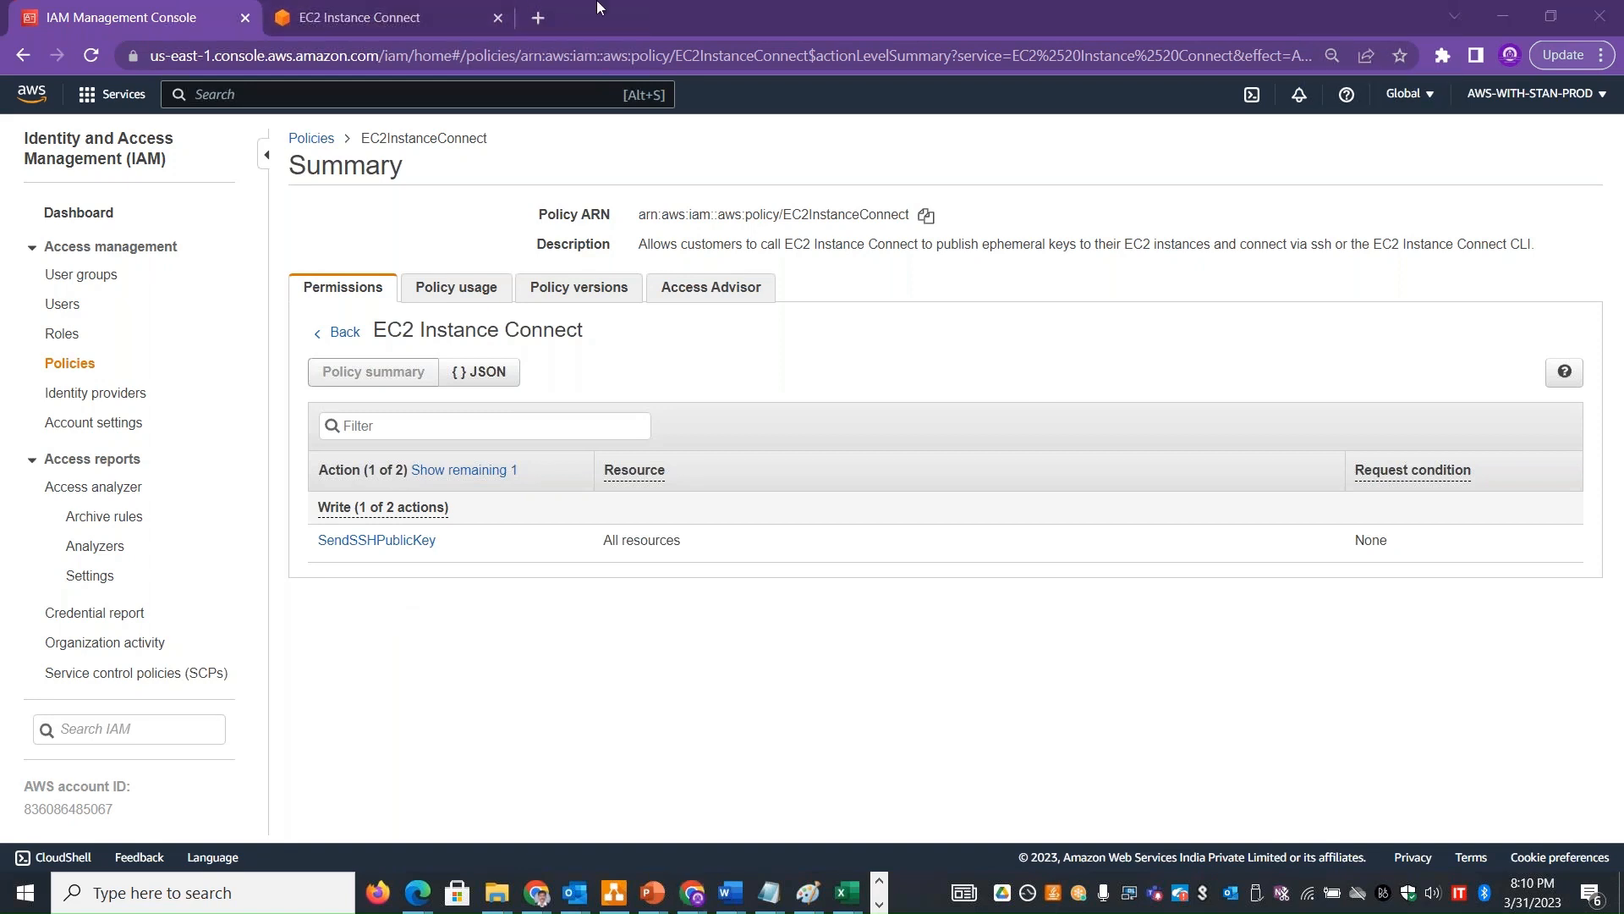
click(463, 7)
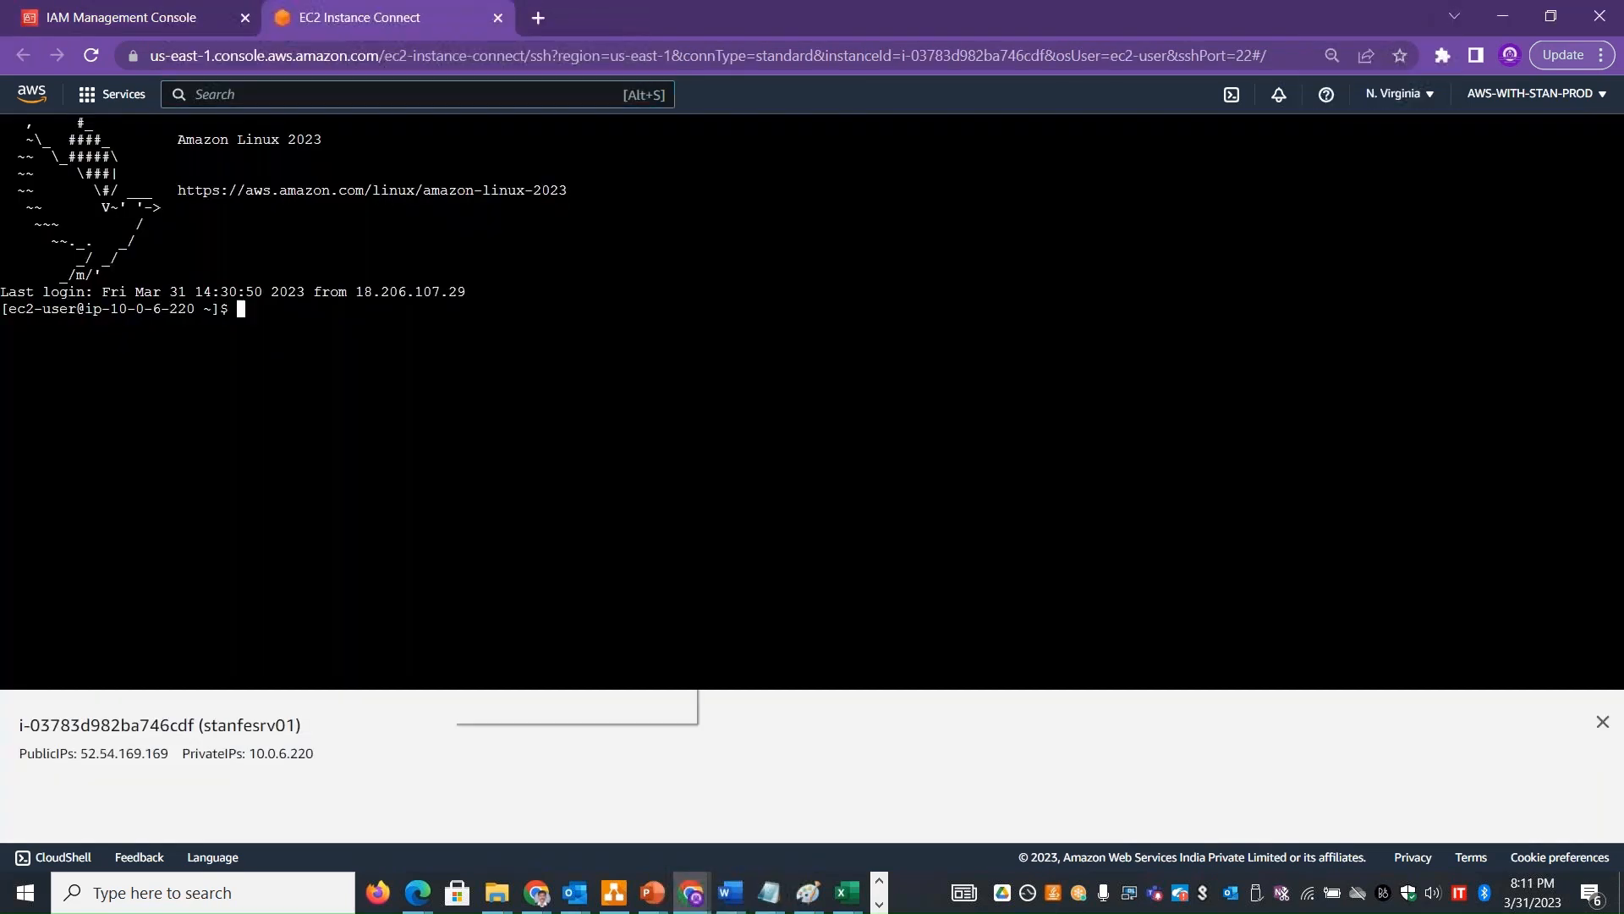
right_click(452, 389)
click(527, 557)
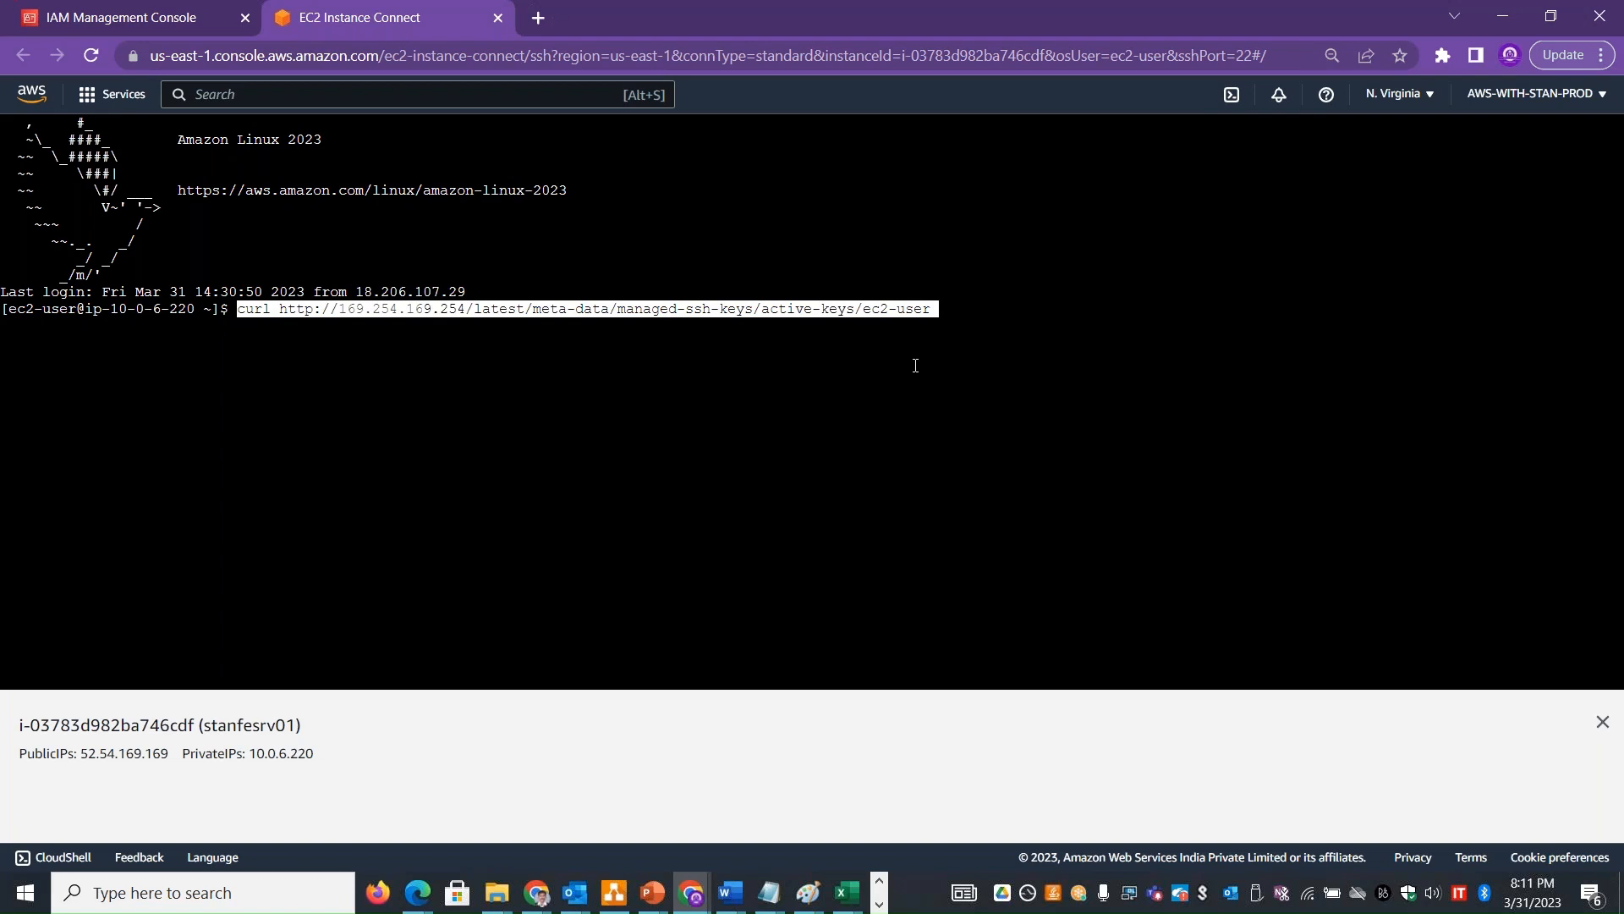
Paste the curl metadata command into a new Notepad document, and return to the terminal session
key(super+r)
text(notepad)
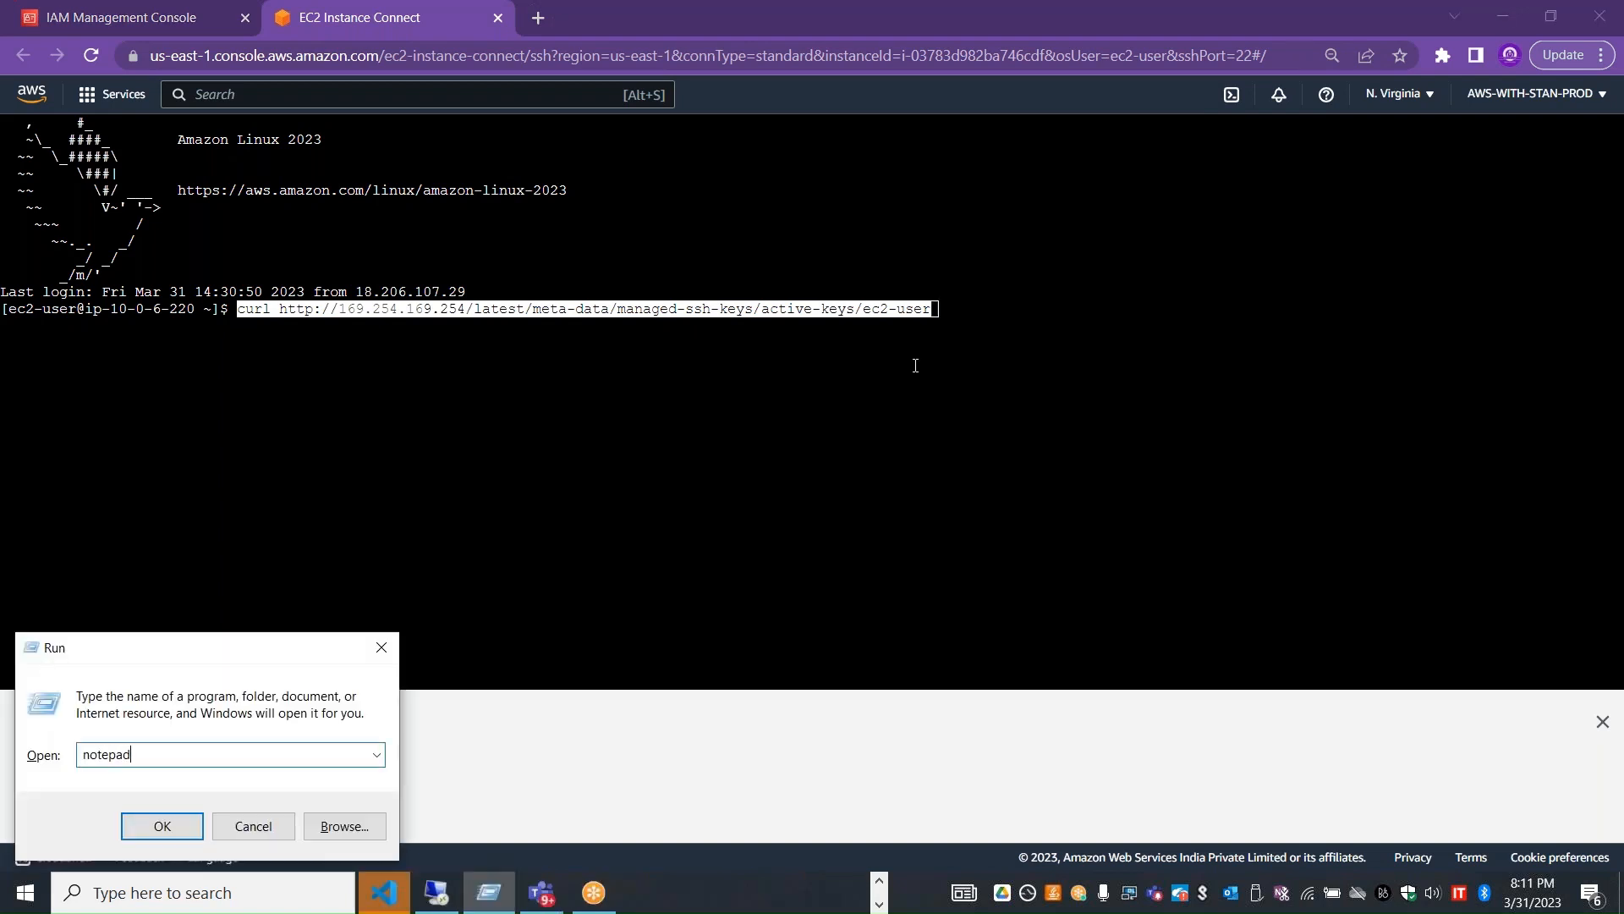
key(Return)
key(ctrl+v)
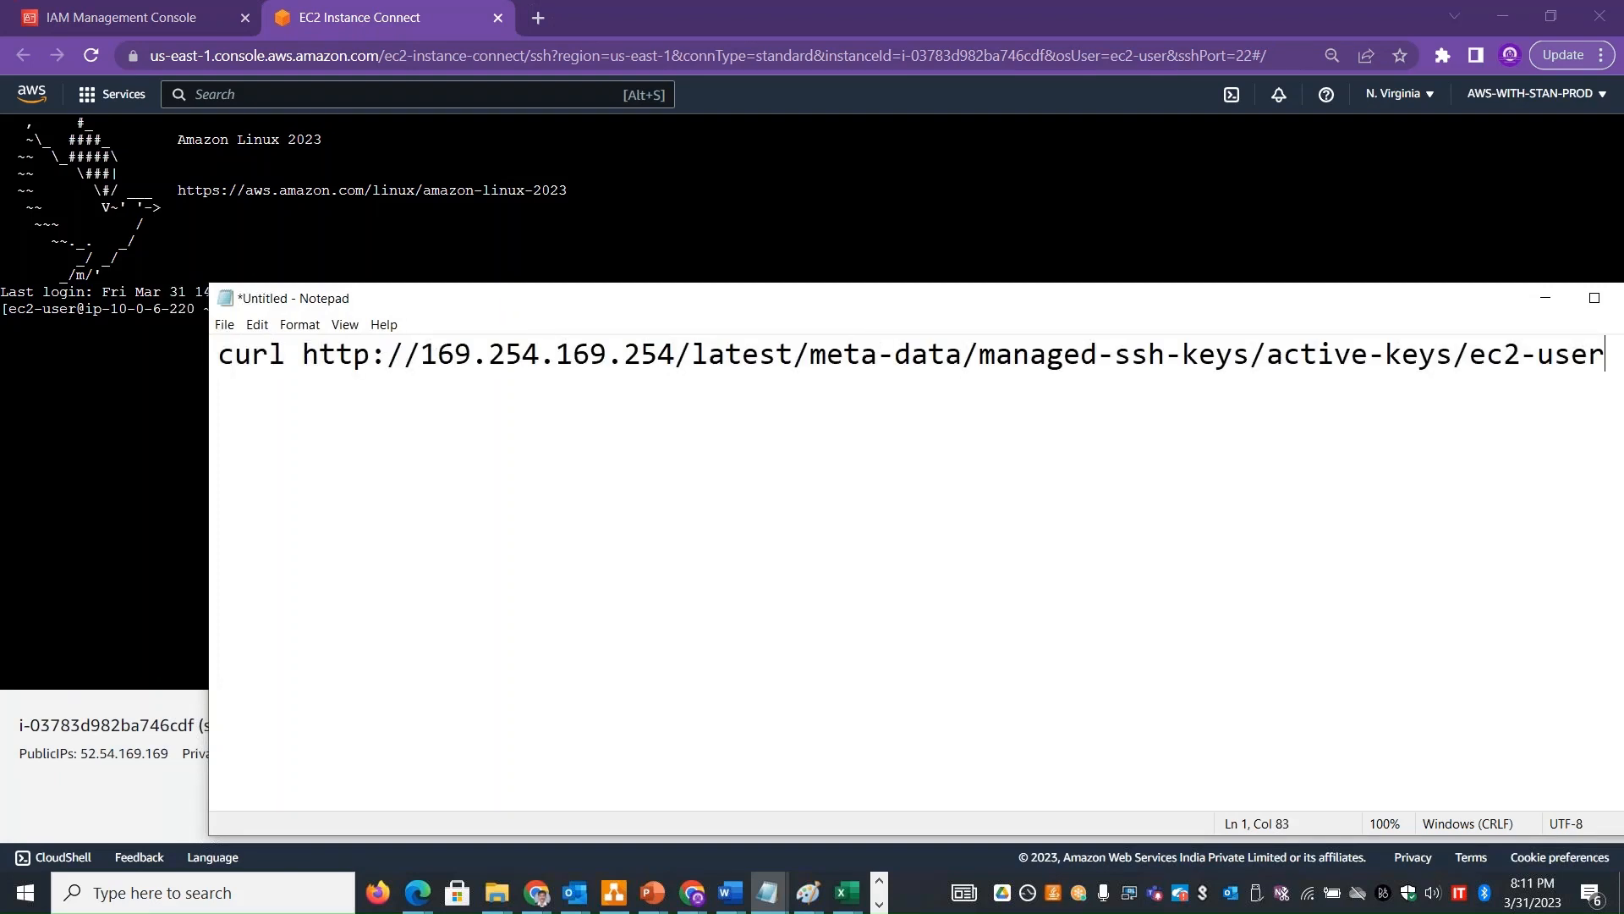
key(alt+Tab)
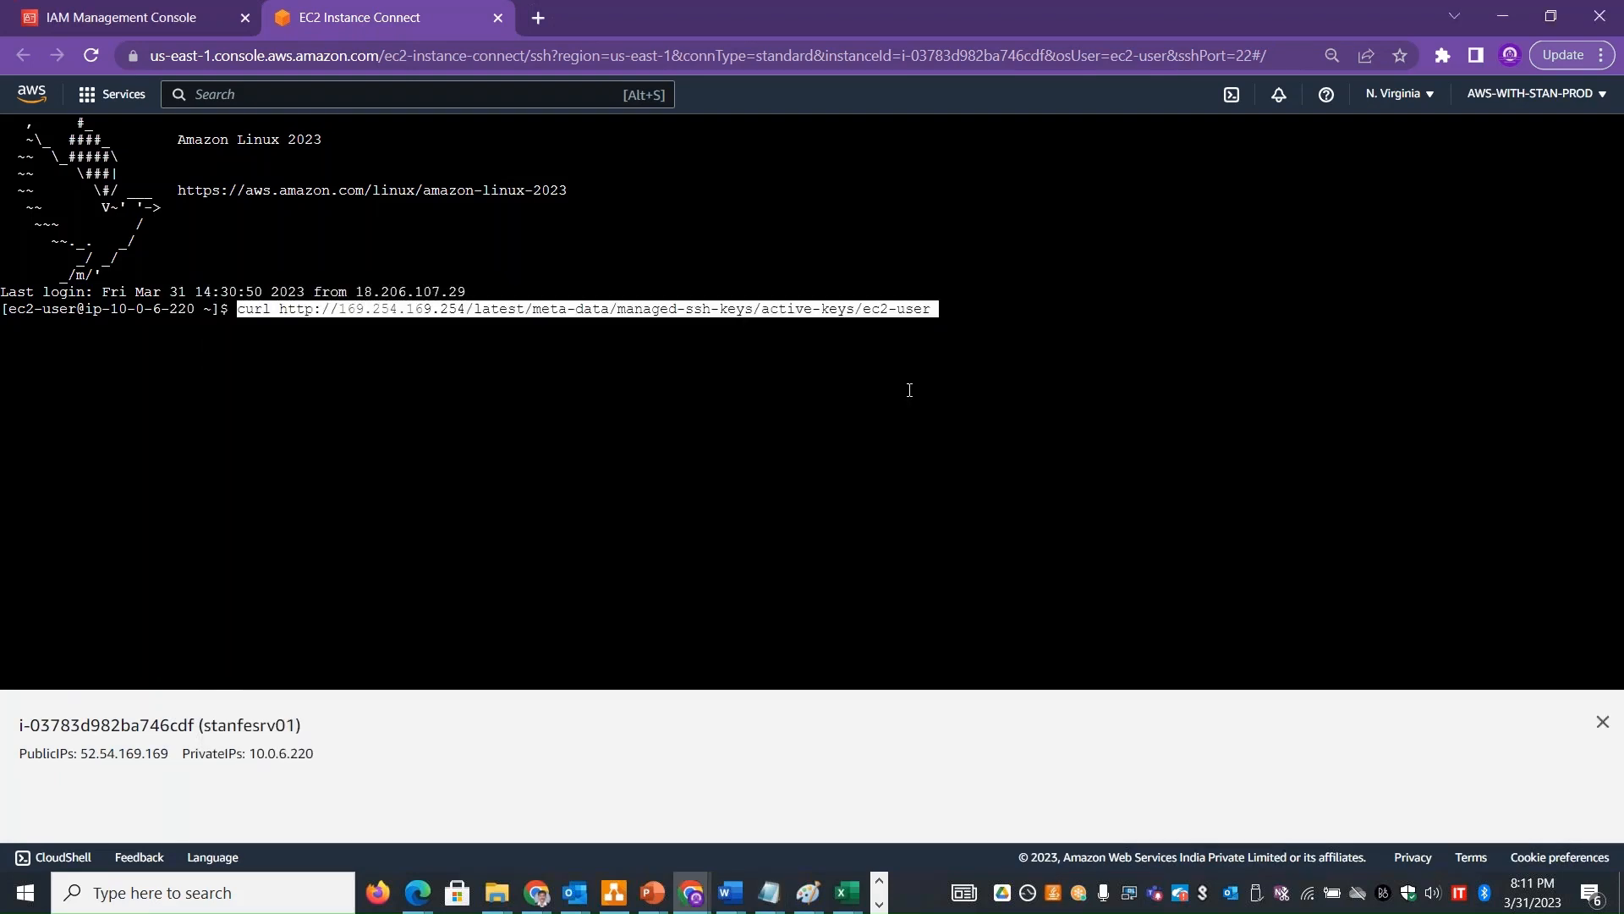
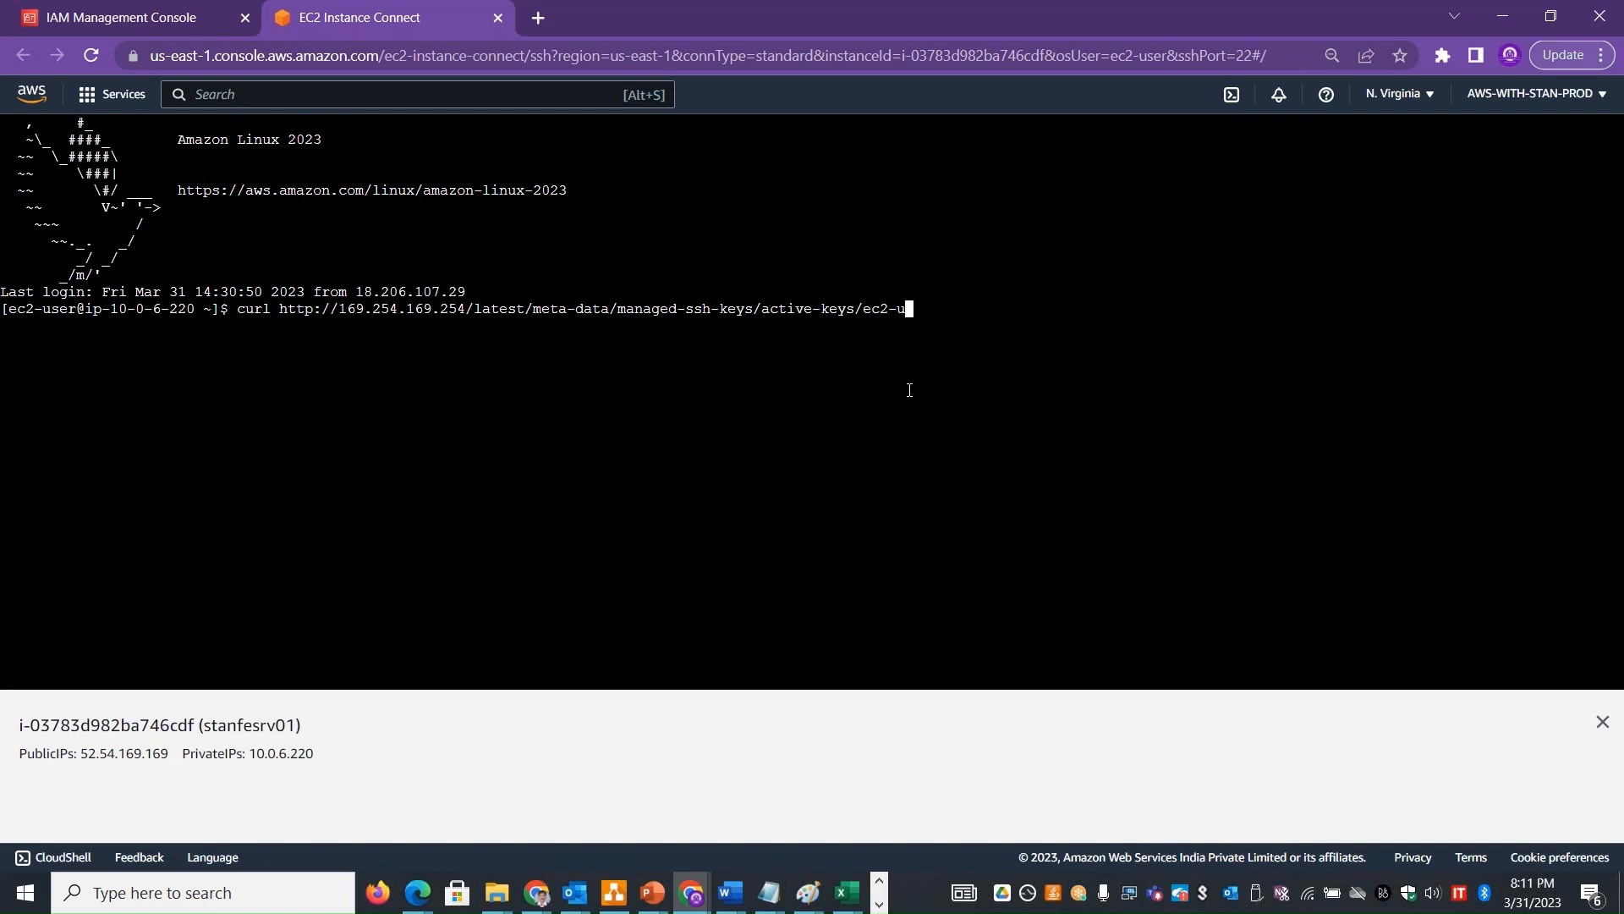
Erase the whole curl command from the terminal prompt without running it
key(BackSpace)
key(BackSpace)
key(BackSpace)
key(BackSpace)
key(BackSpace)
key(BackSpace)
key(BackSpace)
key(BackSpace)
key(BackSpace)
key(BackSpace)
key(BackSpace)
key(BackSpace)
key(BackSpace)
key(BackSpace)
key(BackSpace)
key(BackSpace)
key(BackSpace)
key(BackSpace)
key(BackSpace)
key(BackSpace)
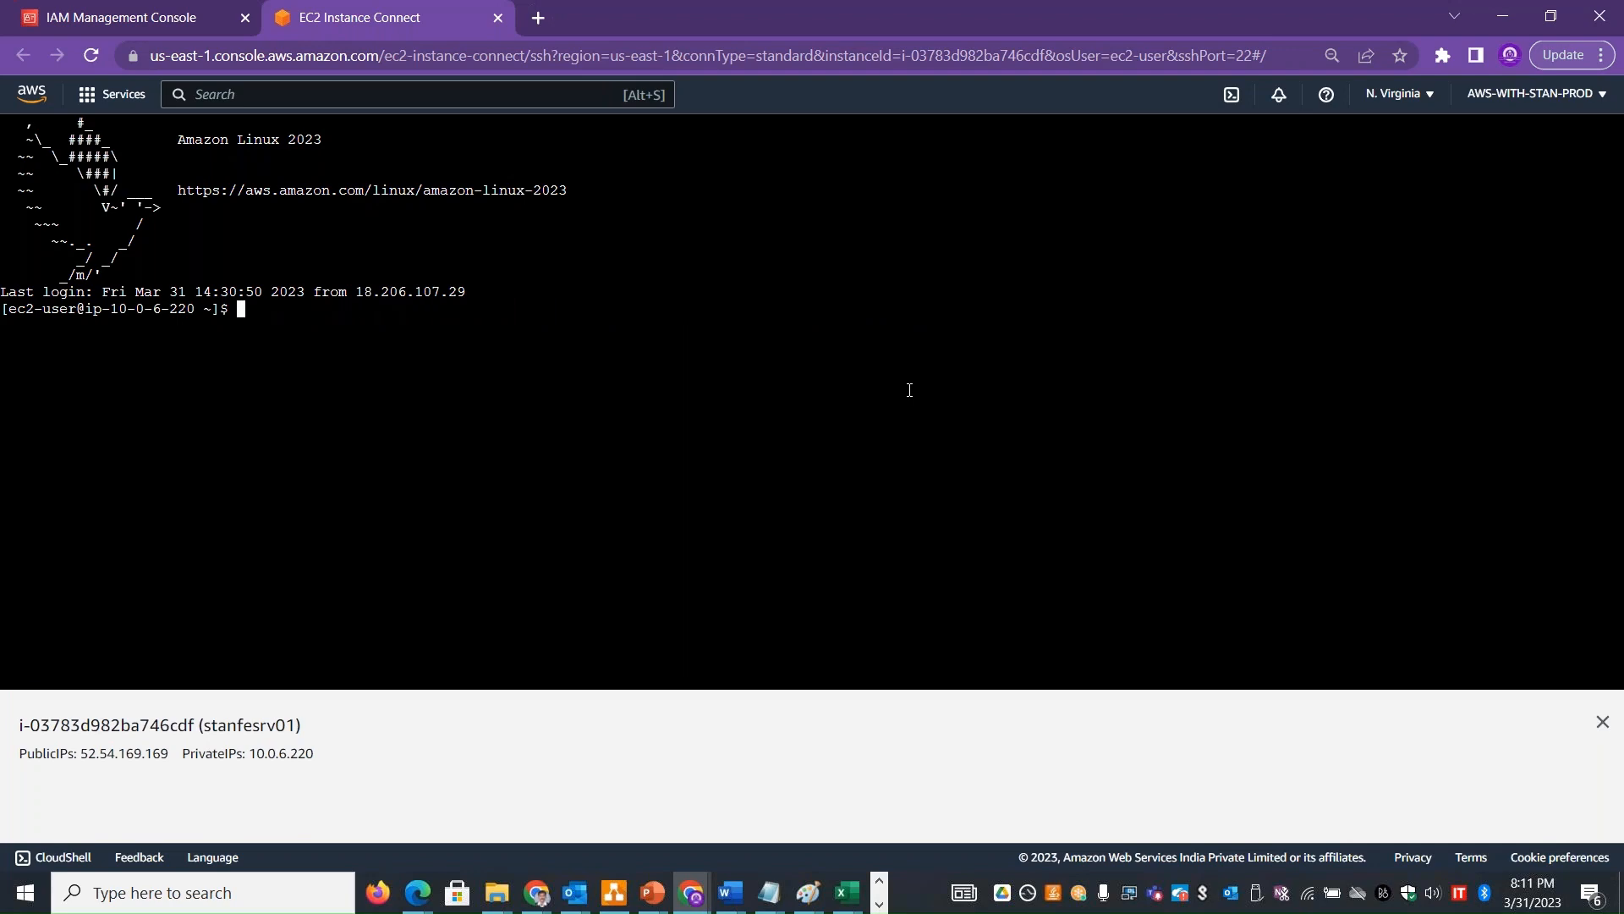
Review the bastion host and secure server network diagram in draw.io, and return to the browser terminal
key(alt+Tab)
key(alt+Tab)
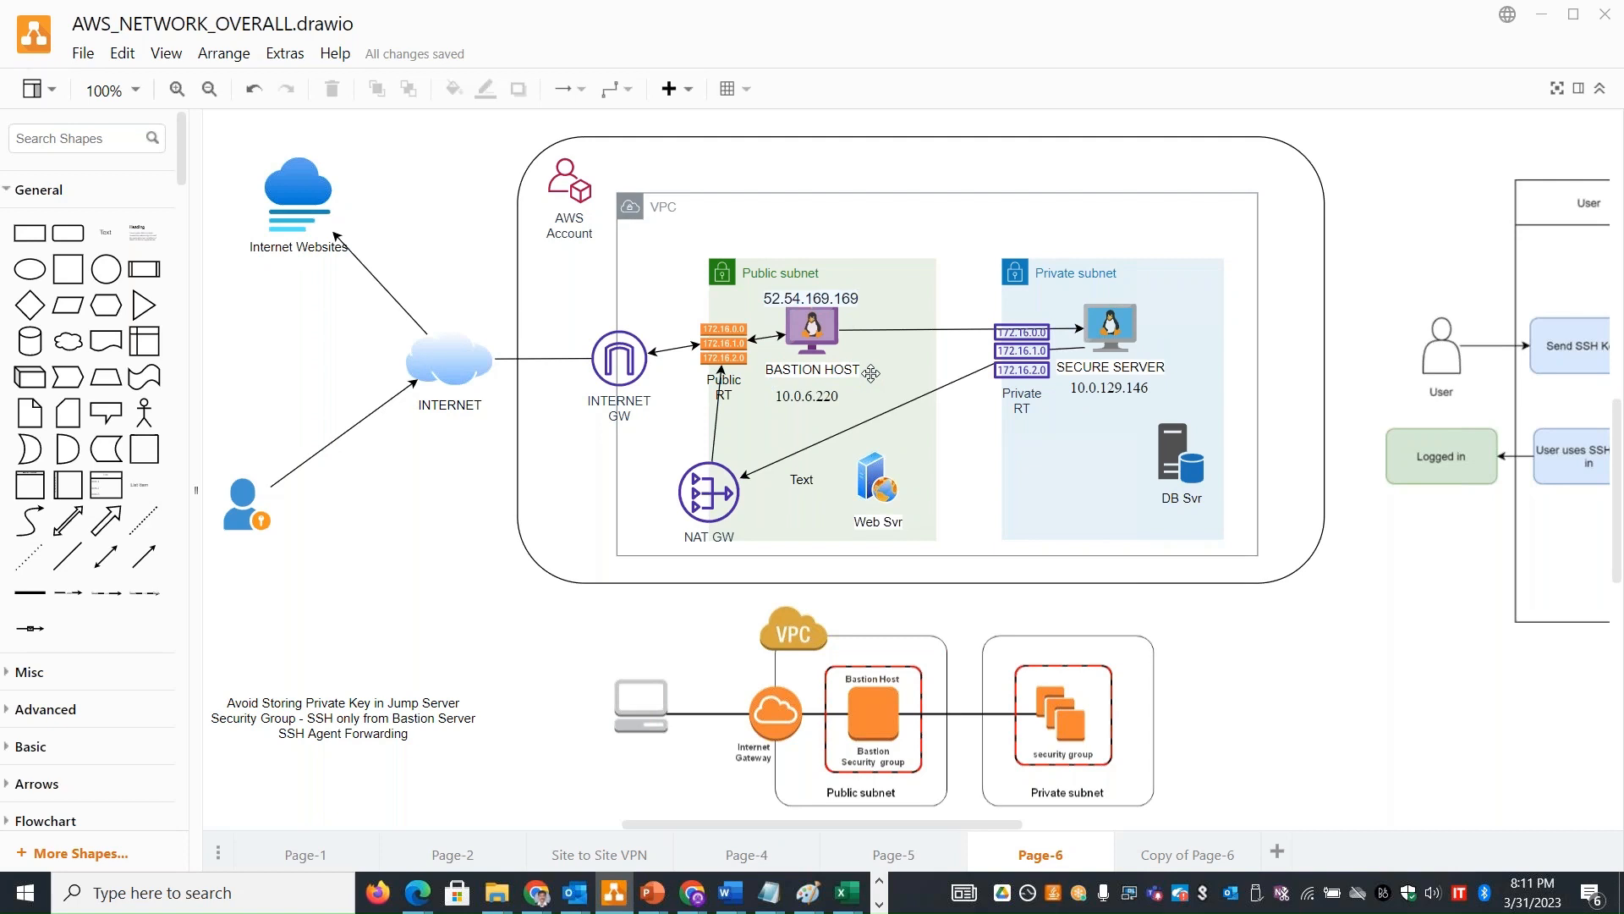
click(692, 893)
Switch to the remote desktop, get the private key text from the awsstanprodnv PEM file in Documents, and return to the terminal
click(881, 905)
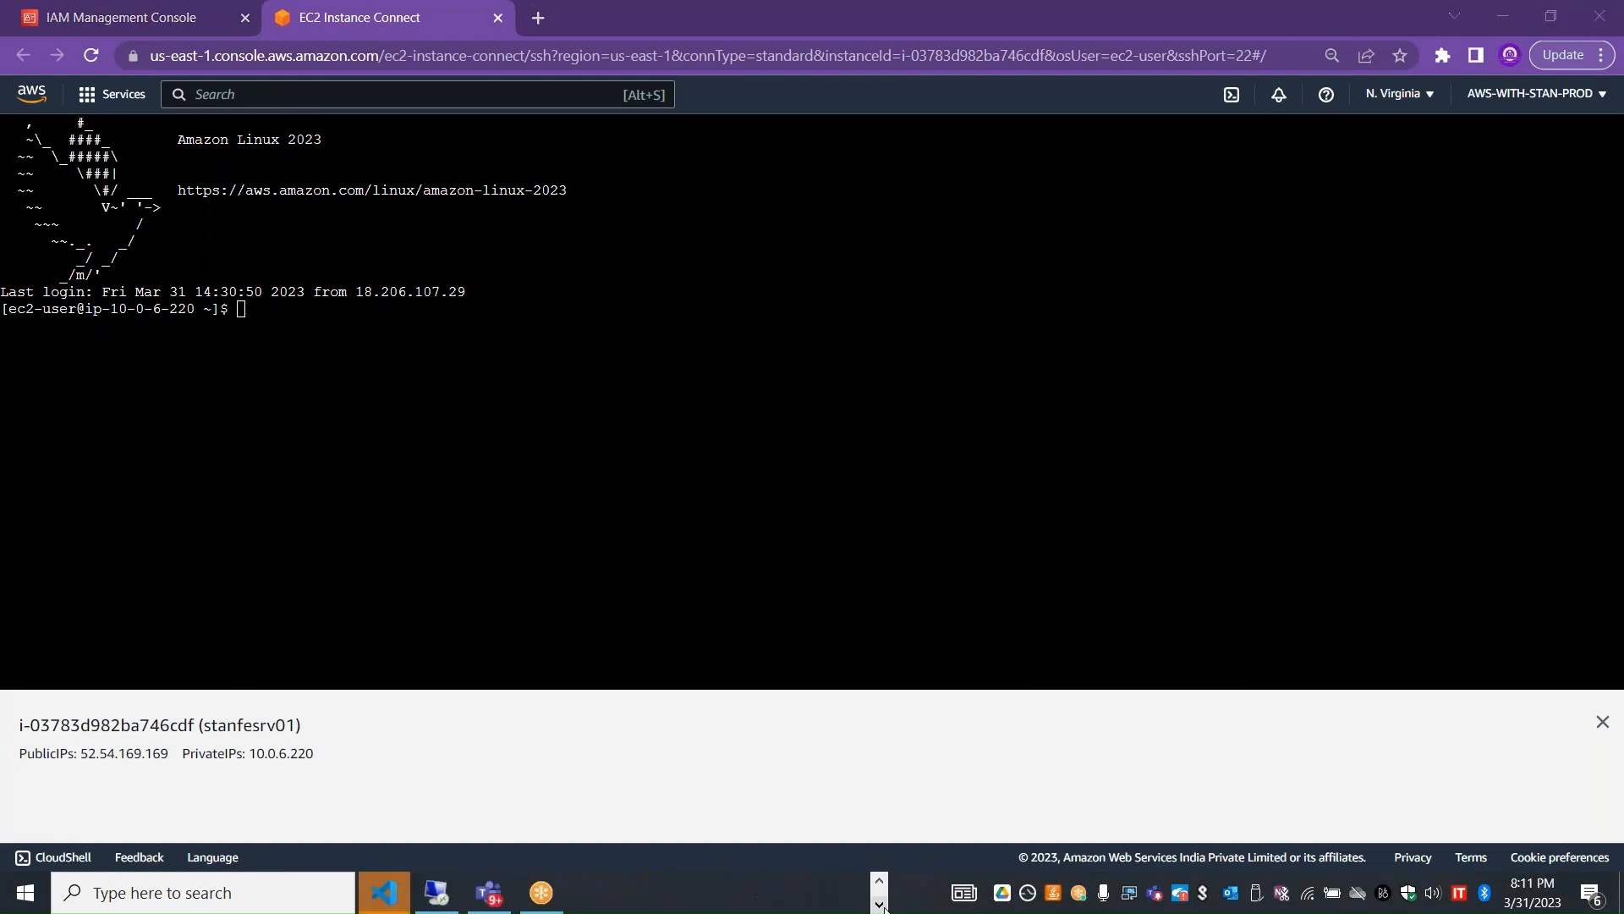
click(436, 897)
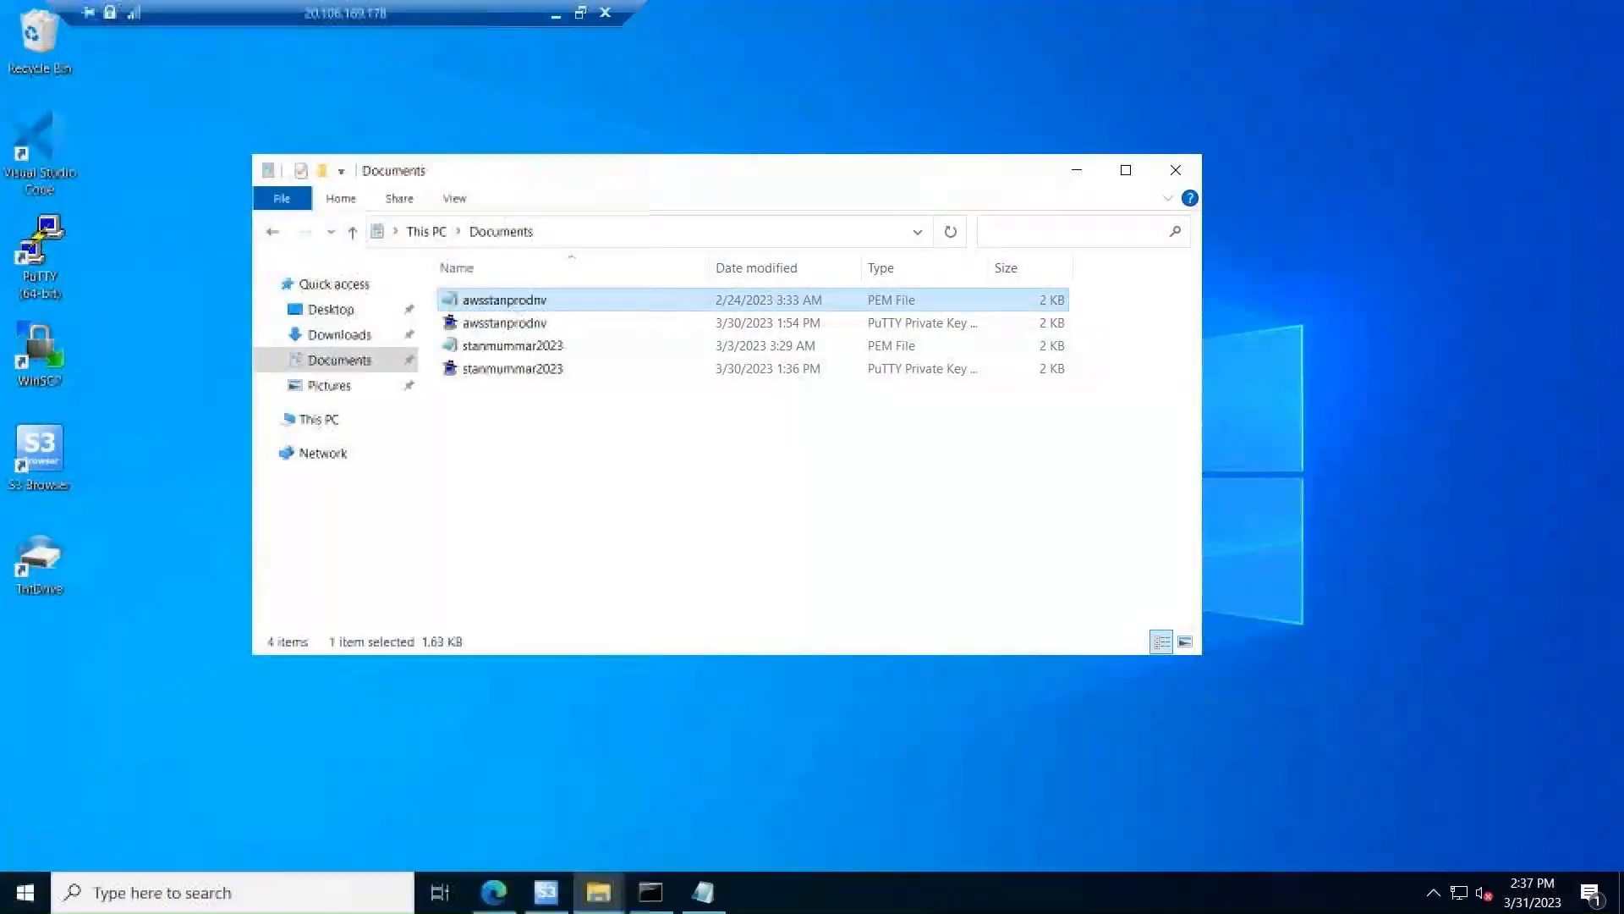
right_click(519, 301)
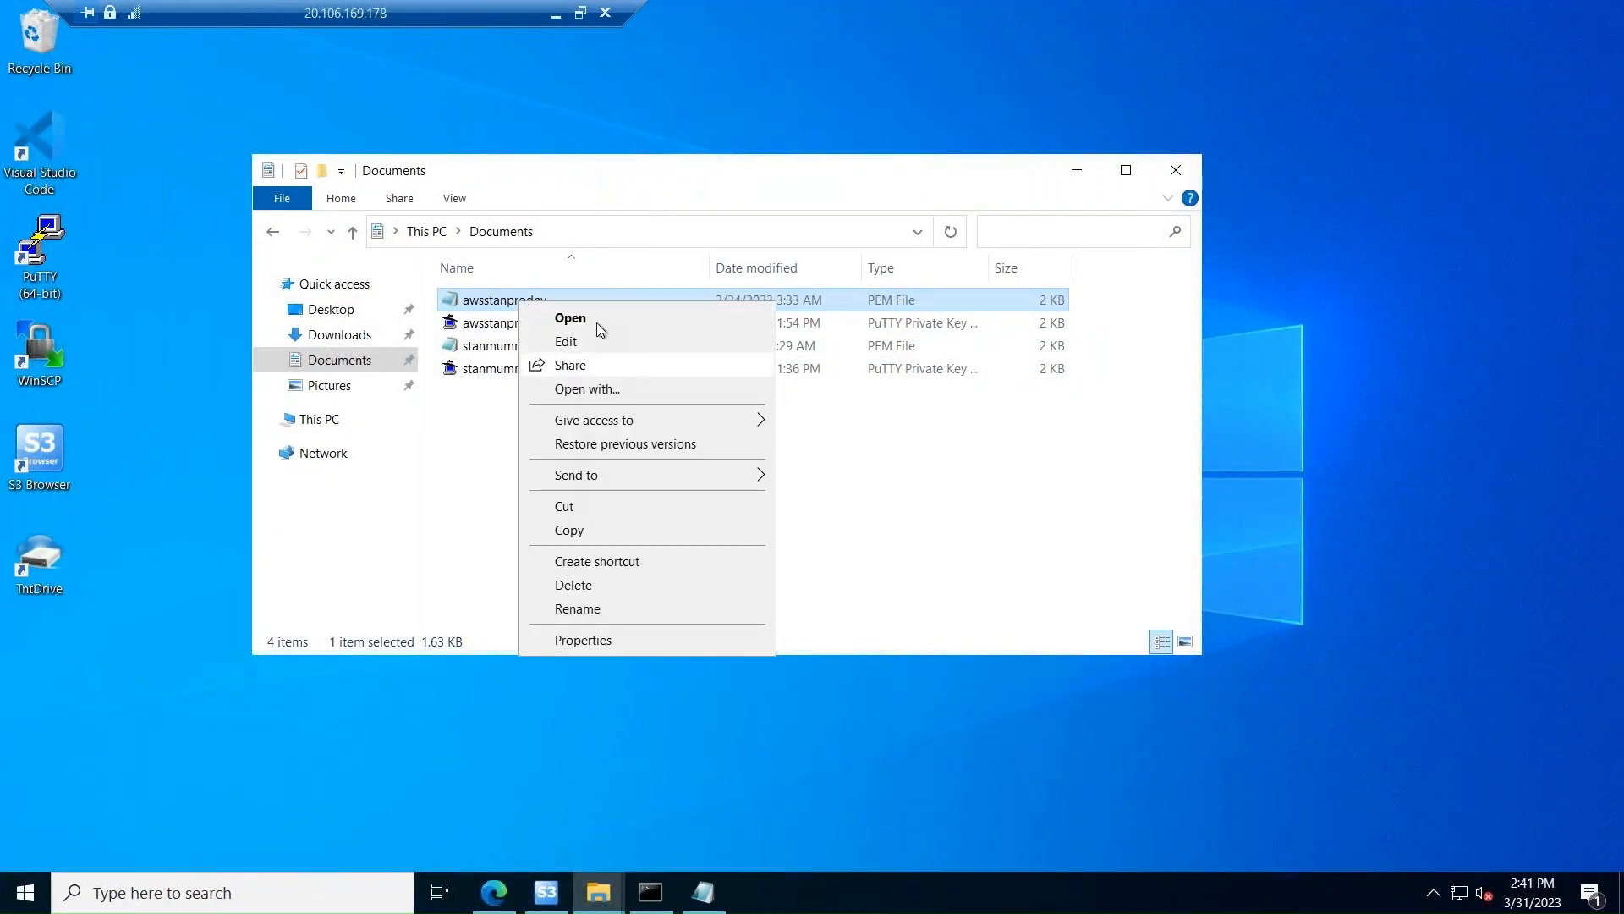
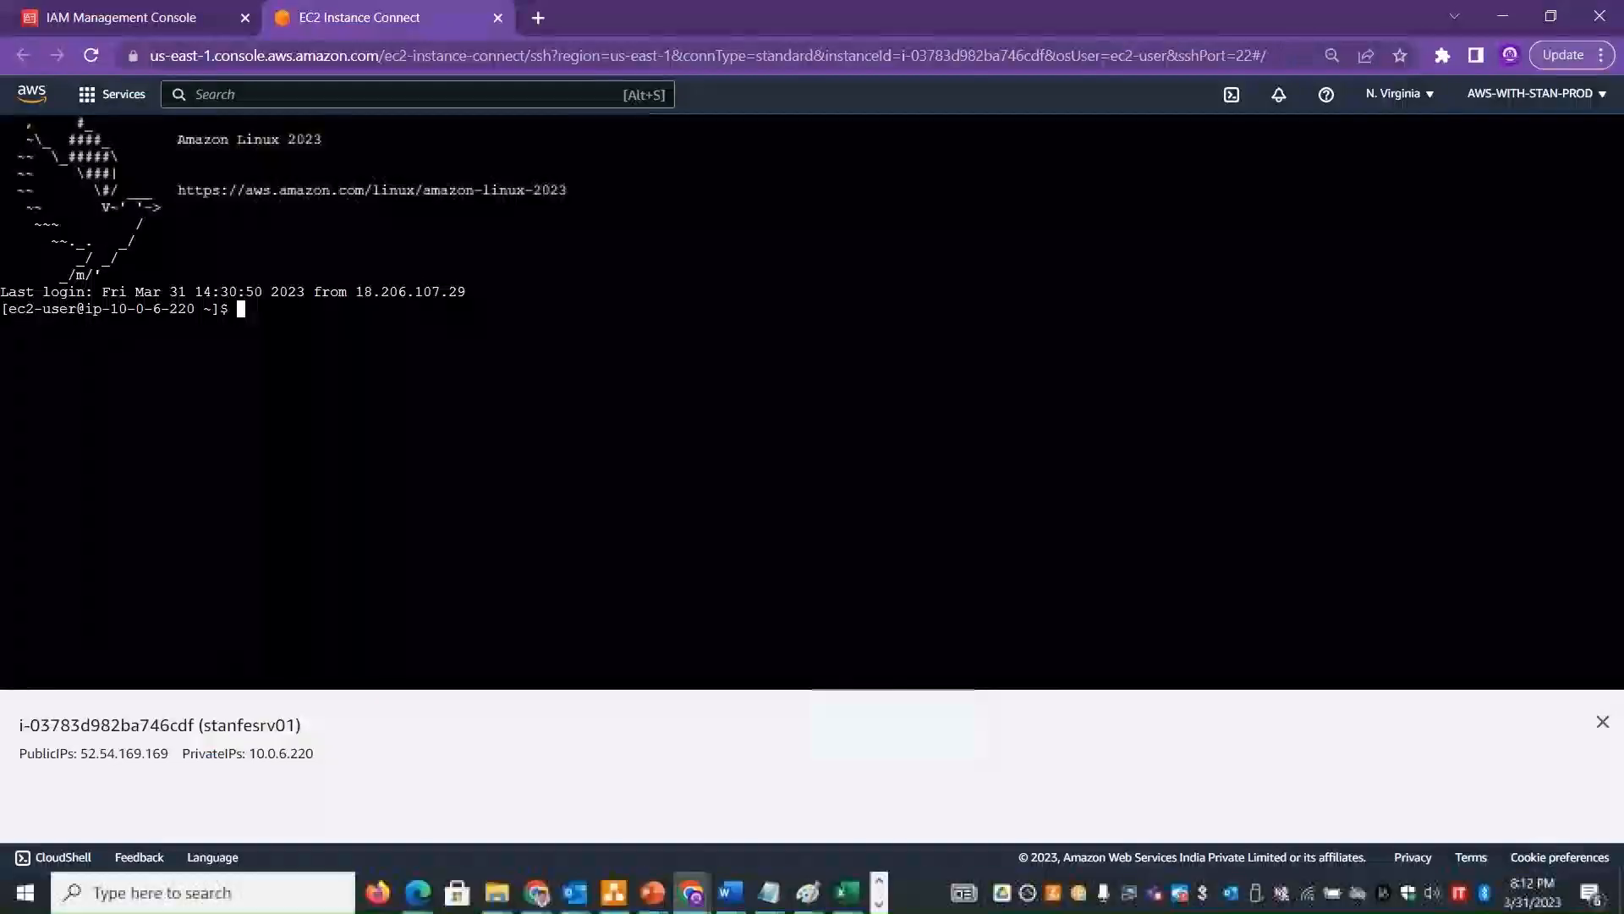
click(556, 12)
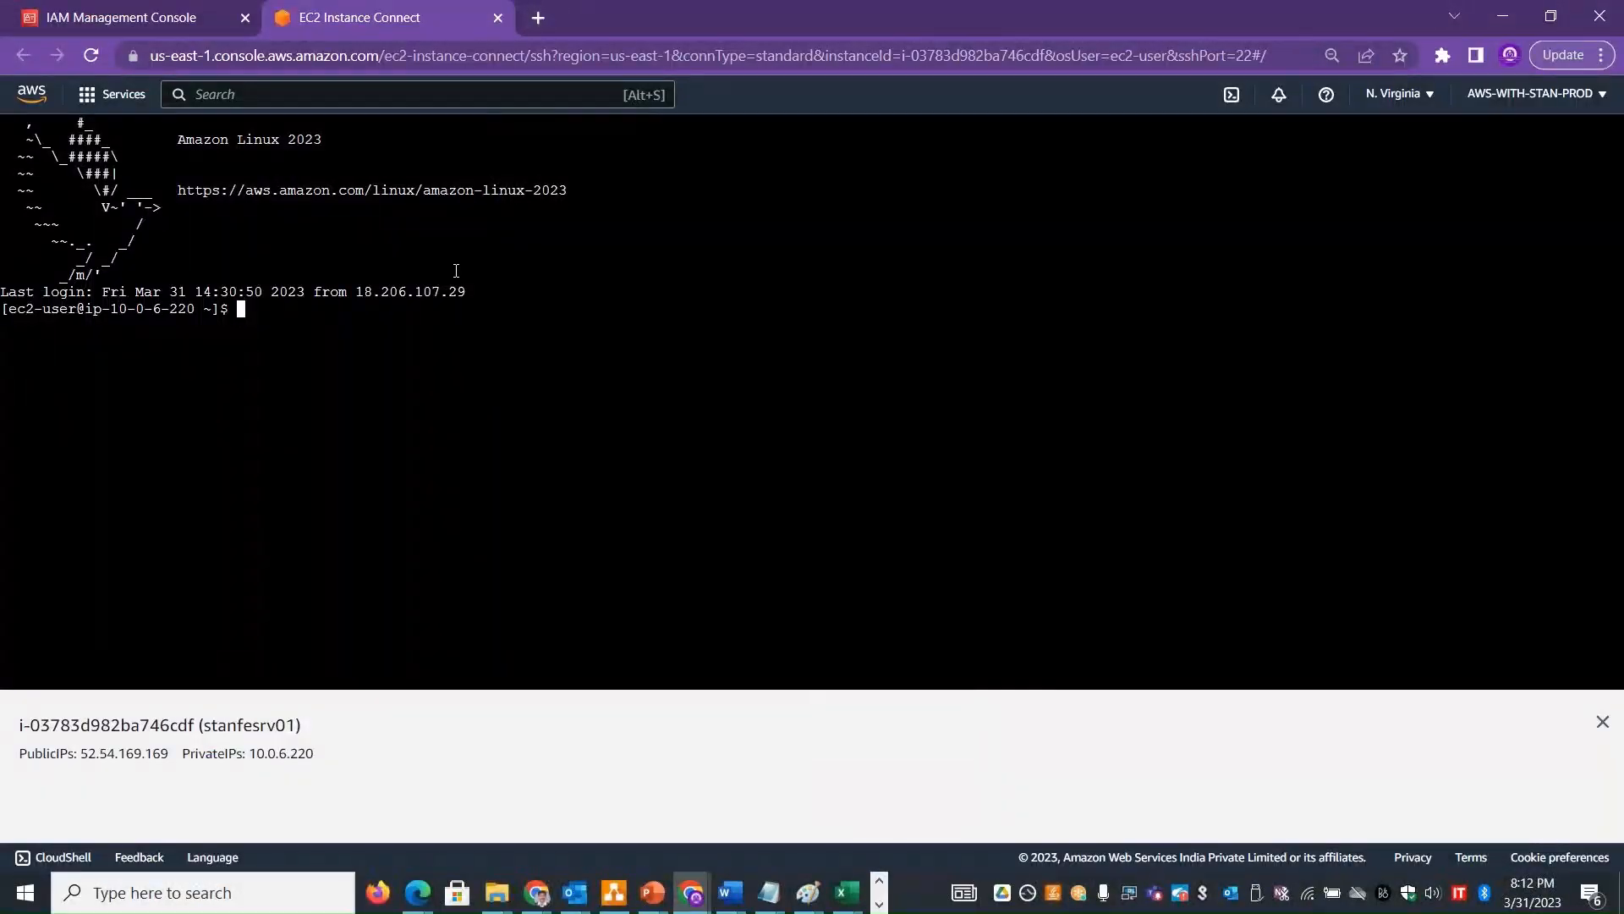
Create stanawskey.pem in vi on the bastion host, paste the private key text into it, and save and quit
text(vi stanawskey.pem)
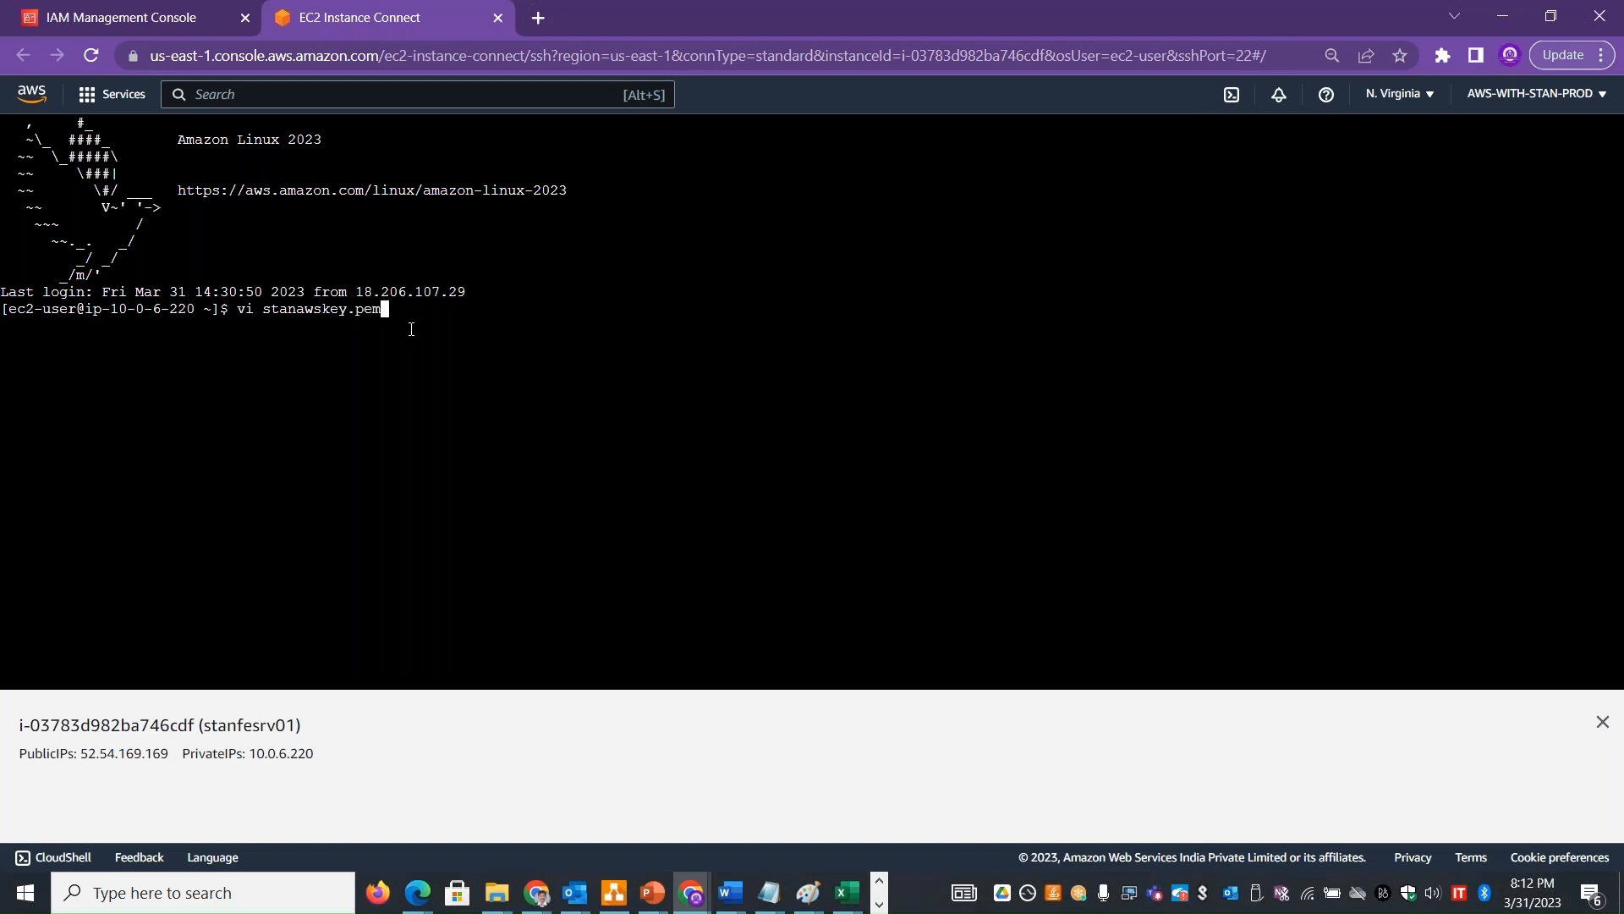
key(Return)
key(i)
right_click(411, 329)
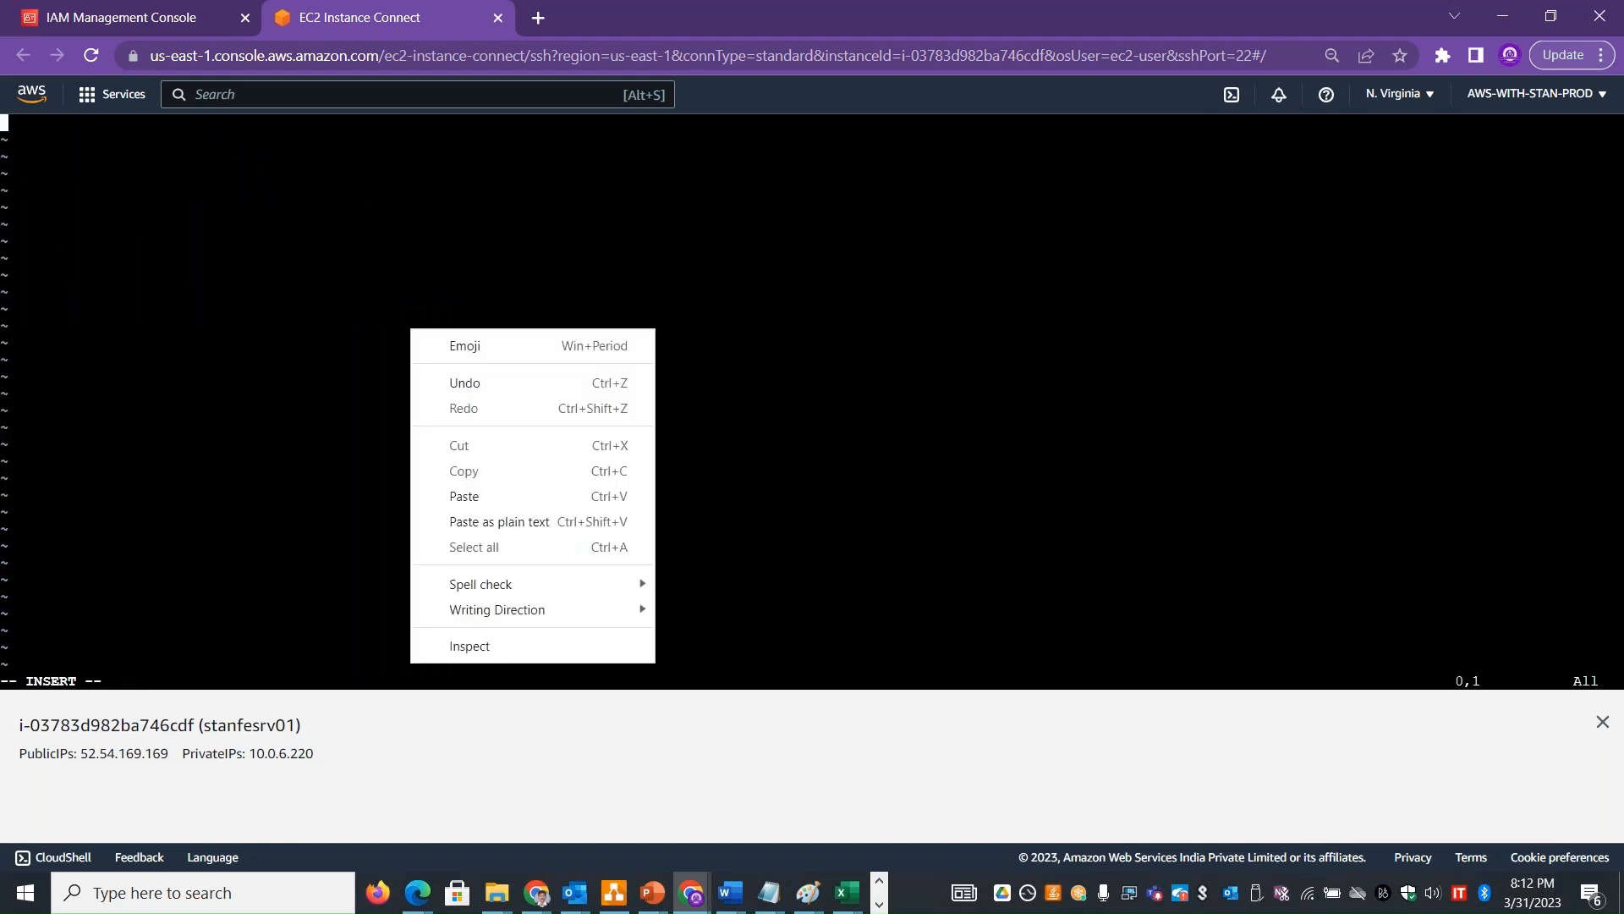
click(510, 495)
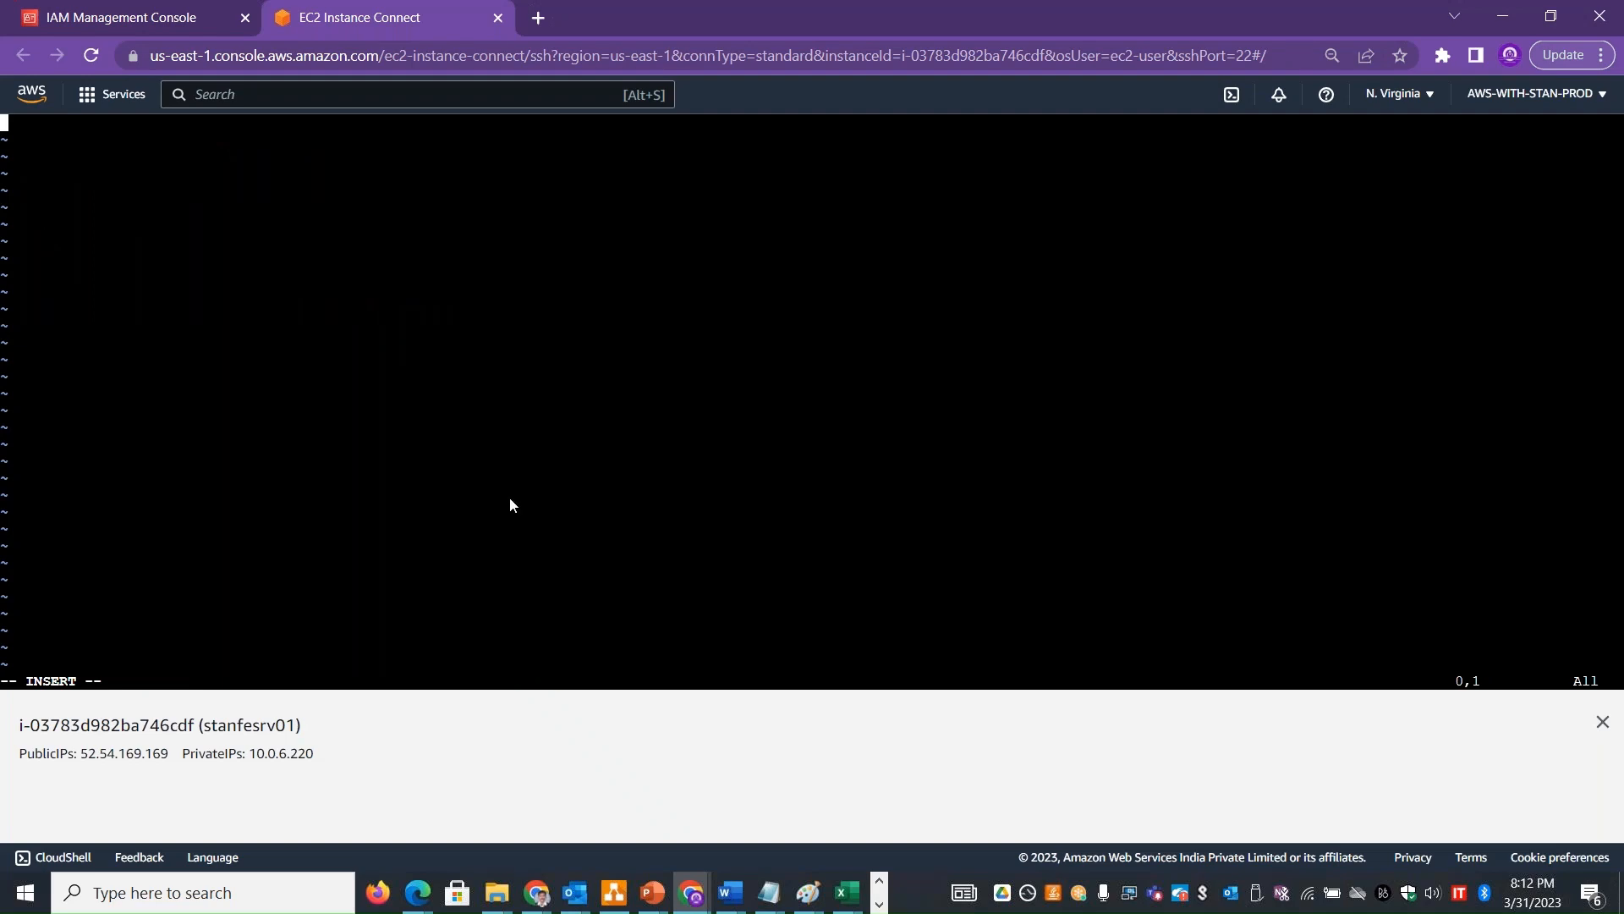
key(Escape)
text(:wq!)
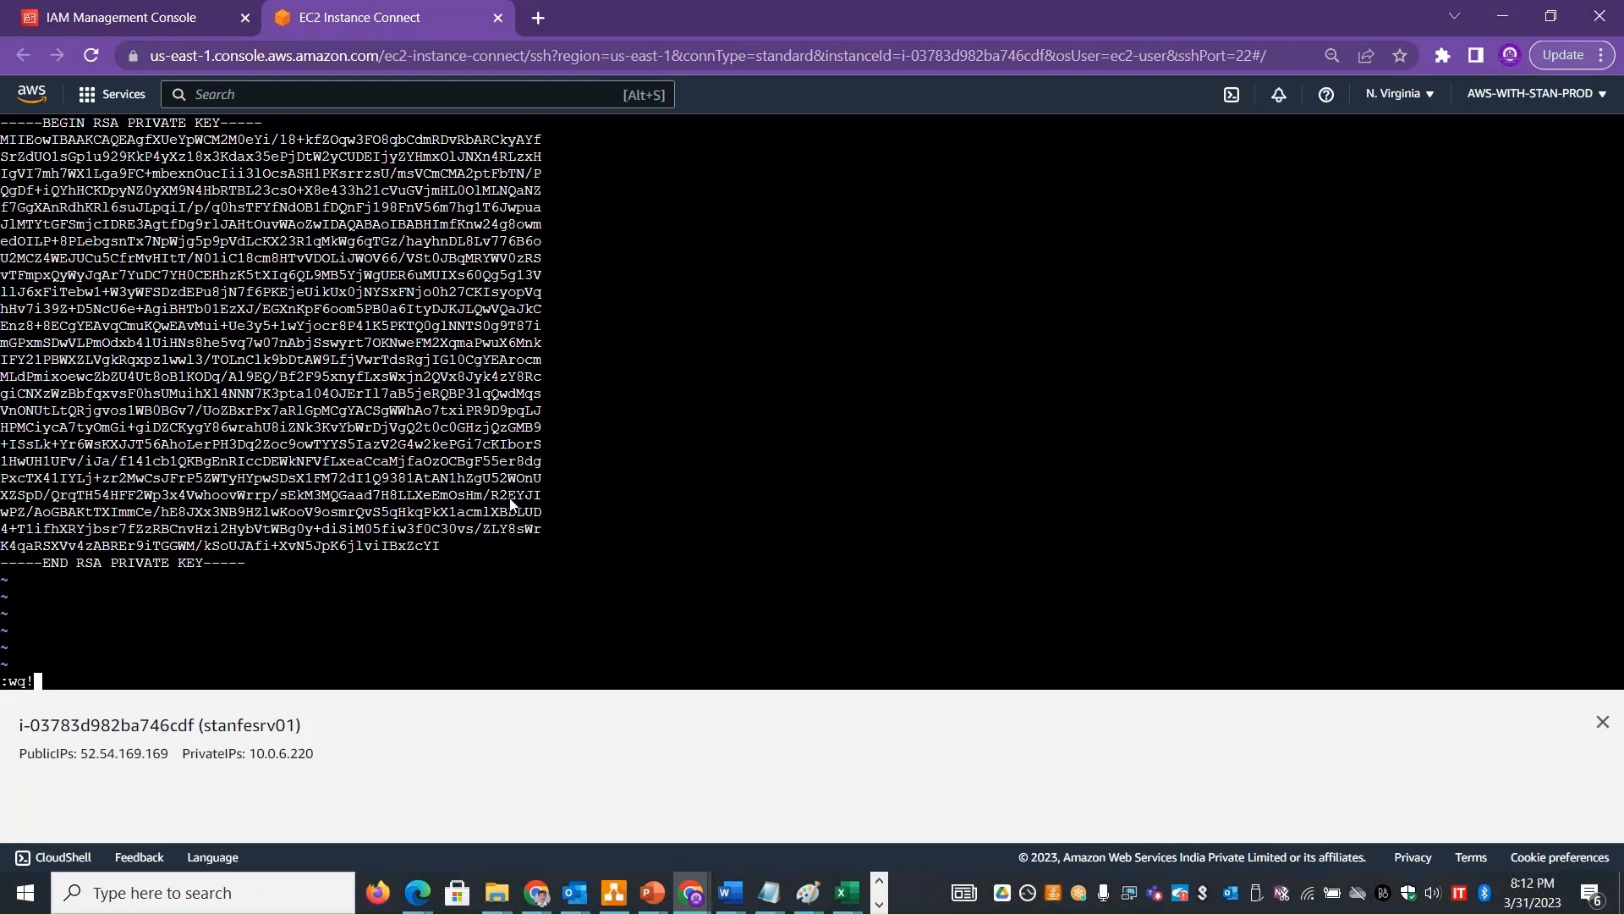
key(Return)
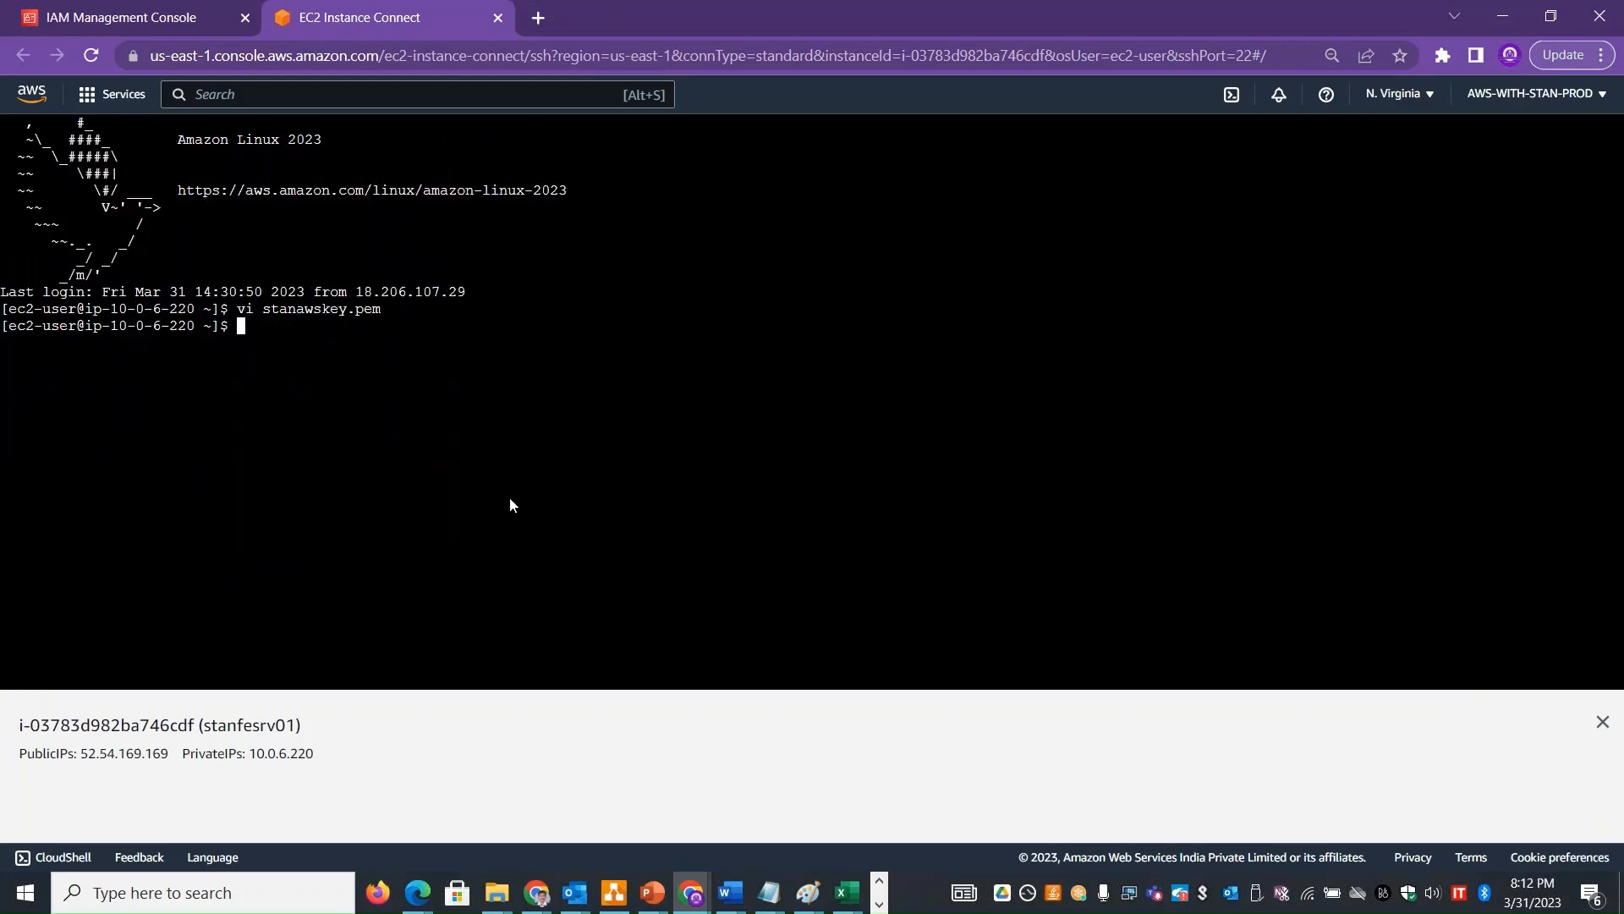
Restrict stanawskey.pem to mode 0400 and begin the SSH command "ssh -i stanawskey.pem ec2-user@" without running it
text(chmod 0400 stanawskey.pem)
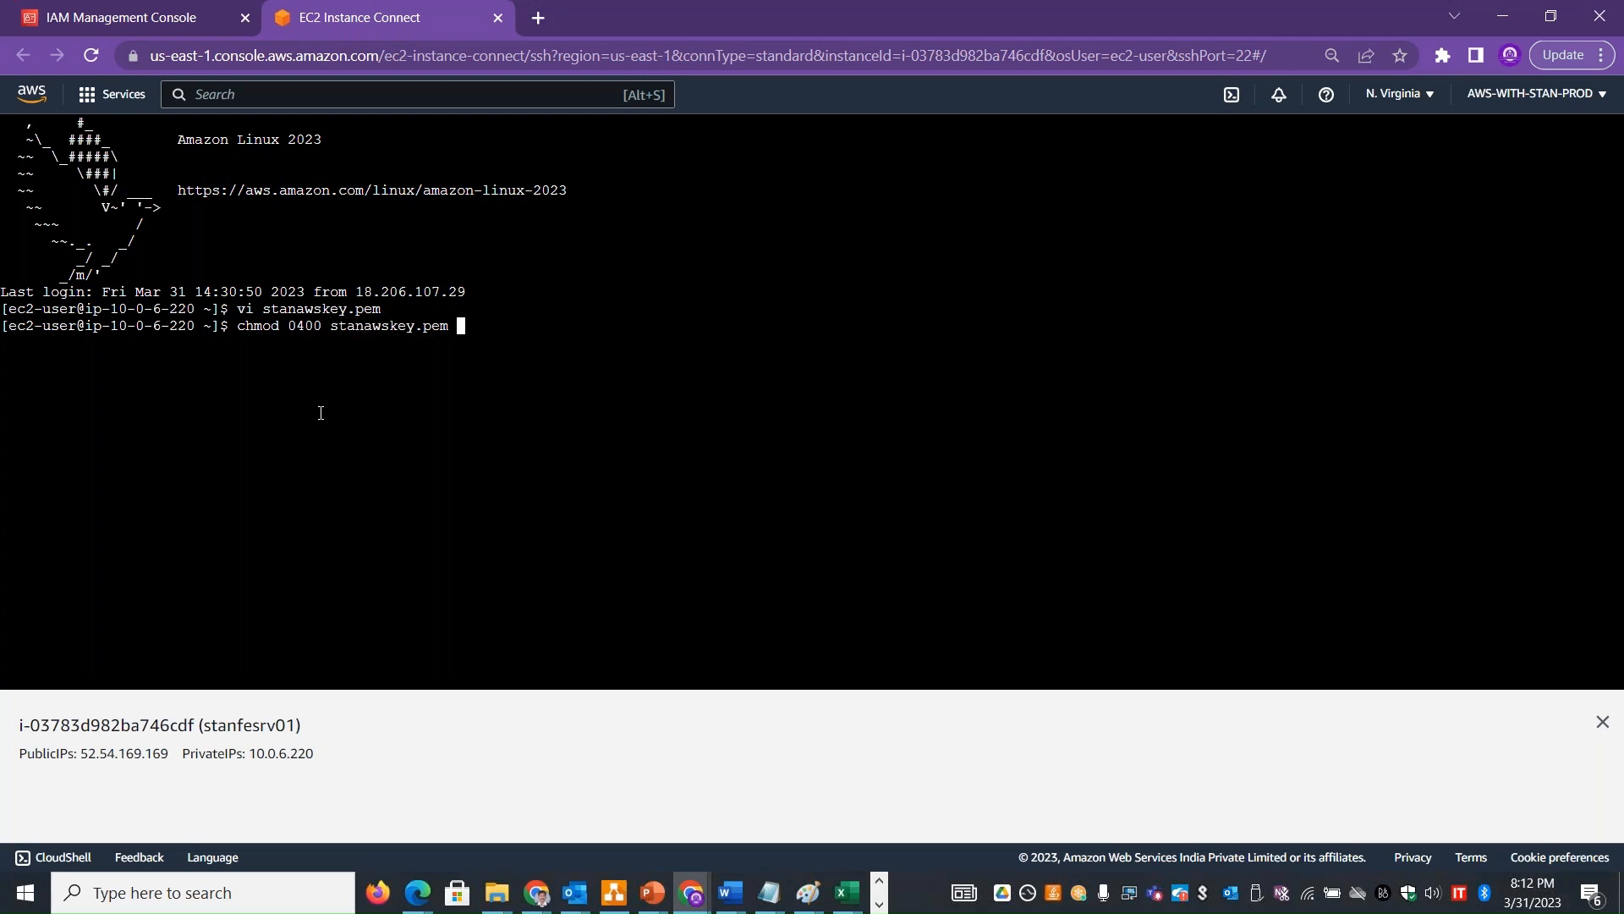
key(Return)
text(ssh )
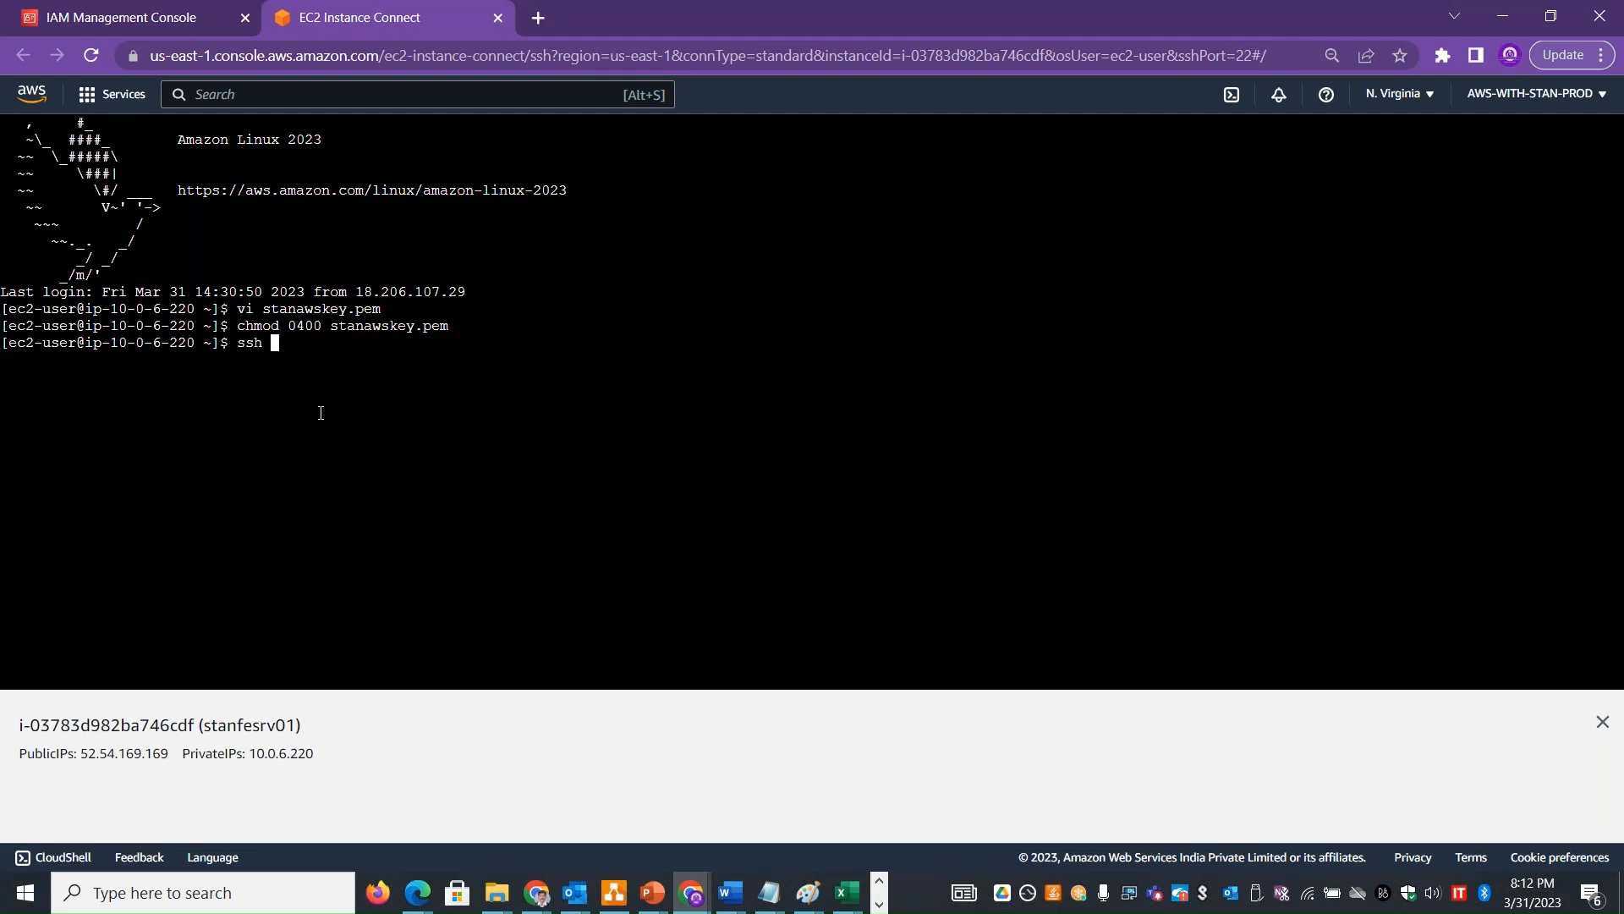
text(-i stanawskey.pem ec2-user@)
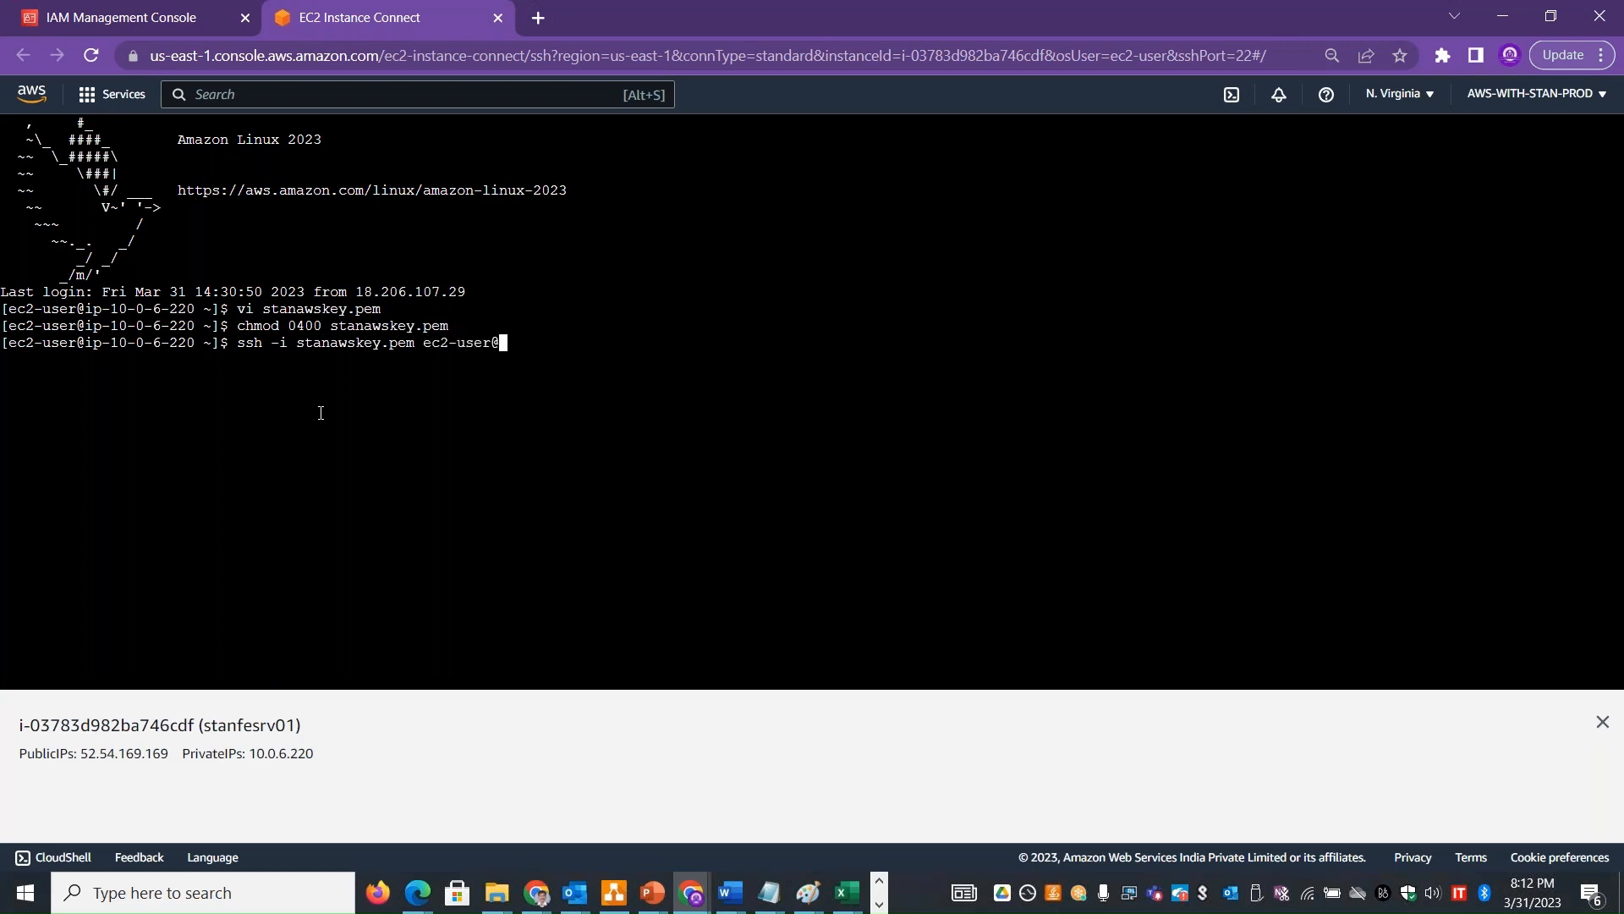
Copy the private IPv4 address of stanbesrv01 from its EC2 instance details and return to the terminal session
click(77, 11)
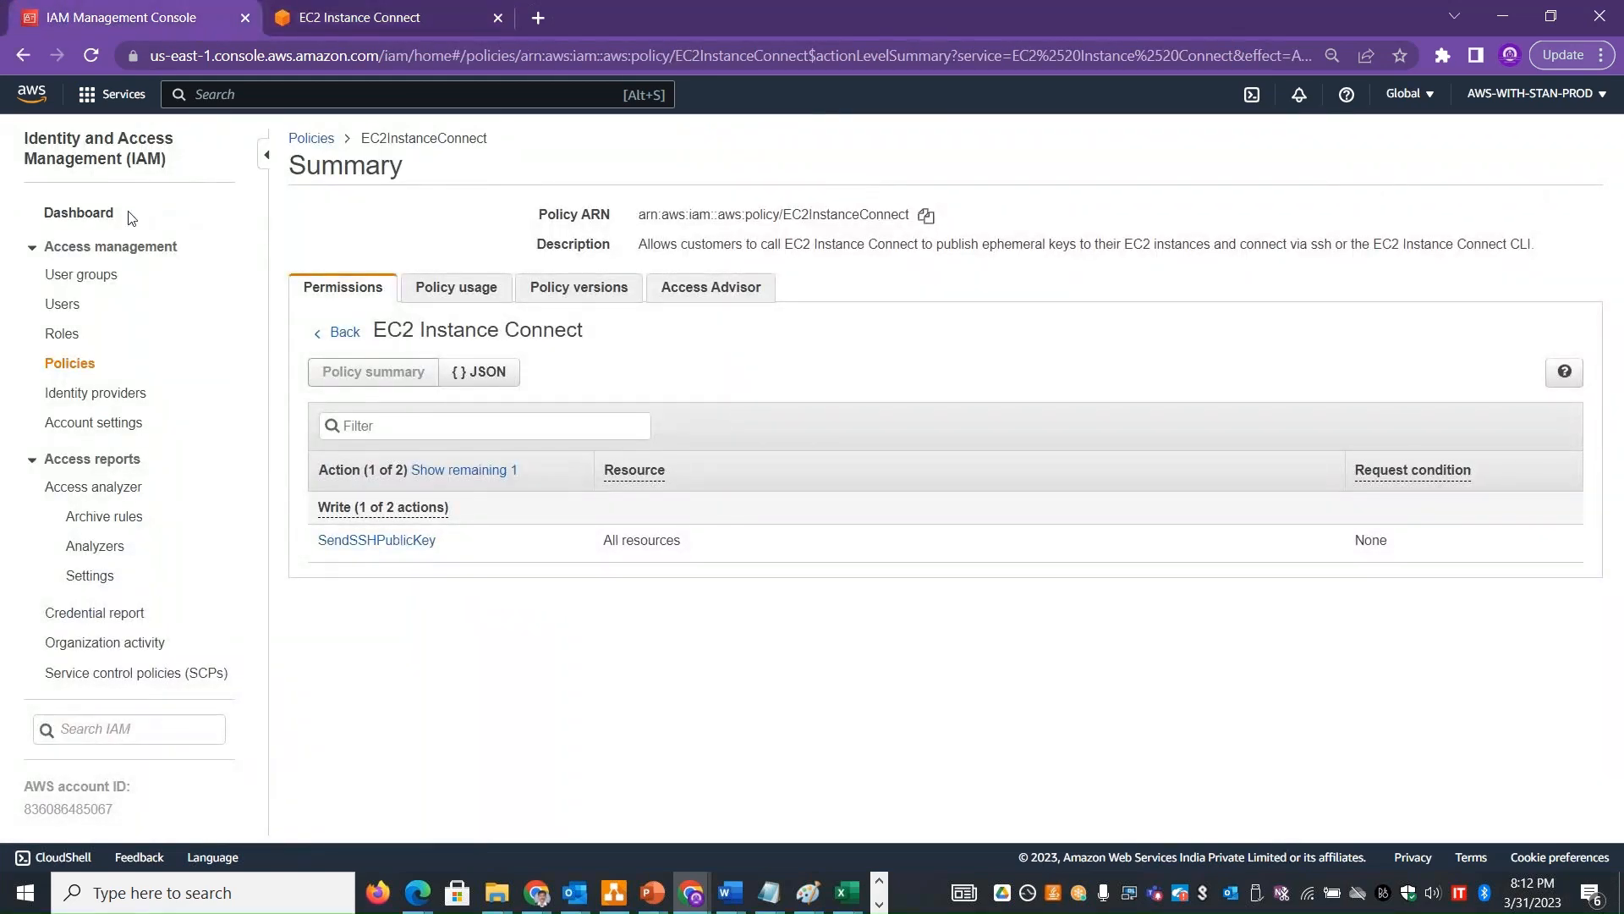
click(242, 90)
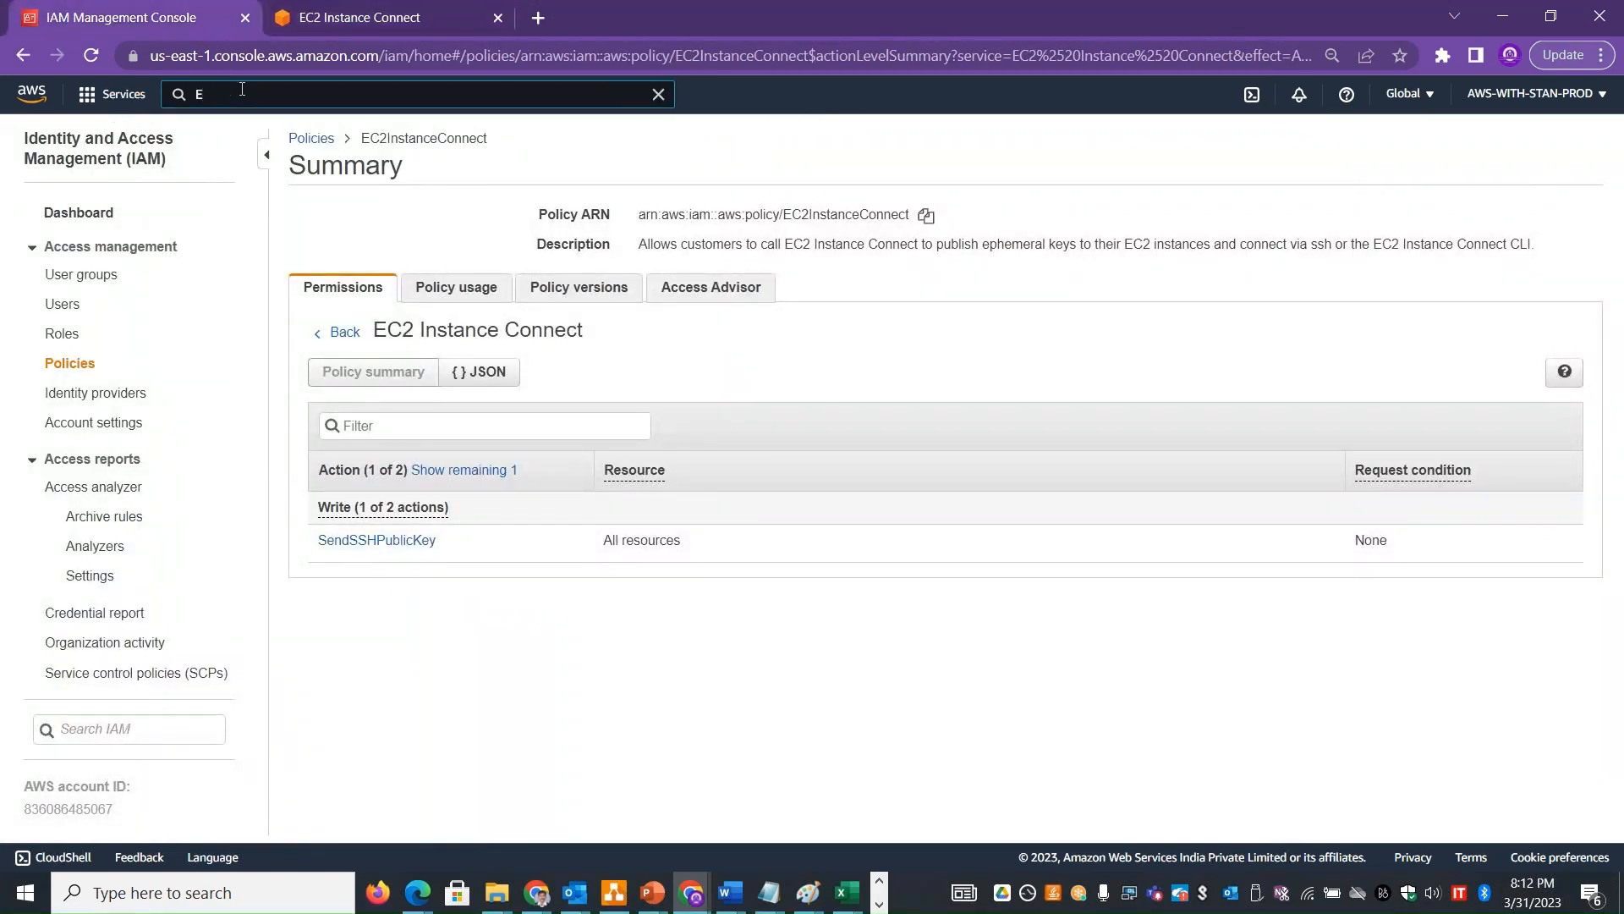
text(C2)
key(Return)
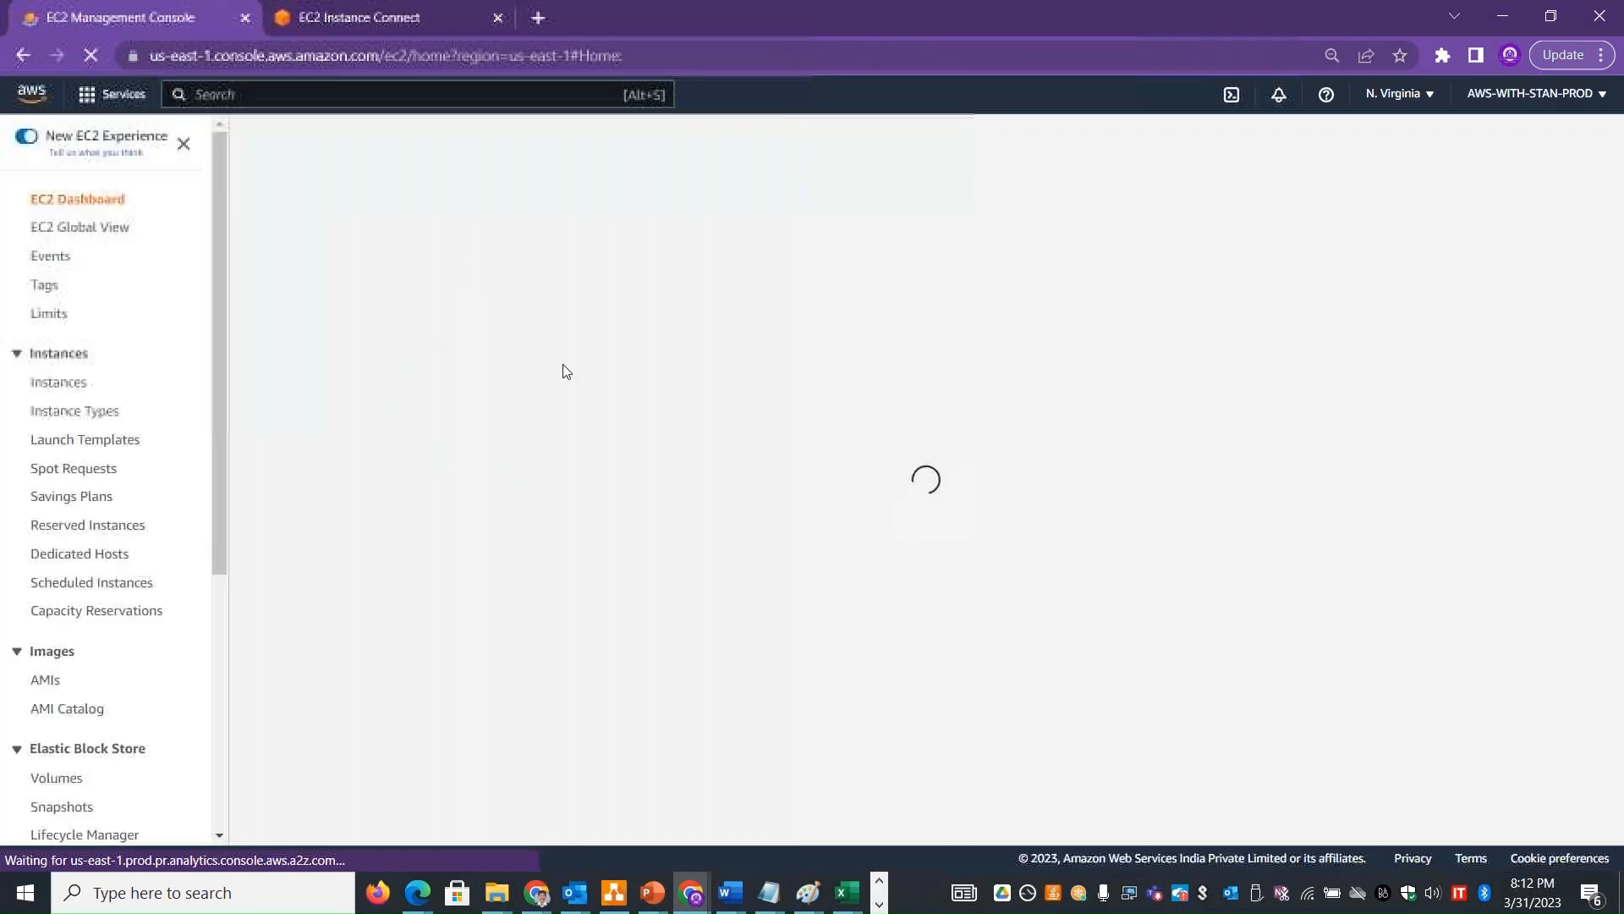
click(64, 382)
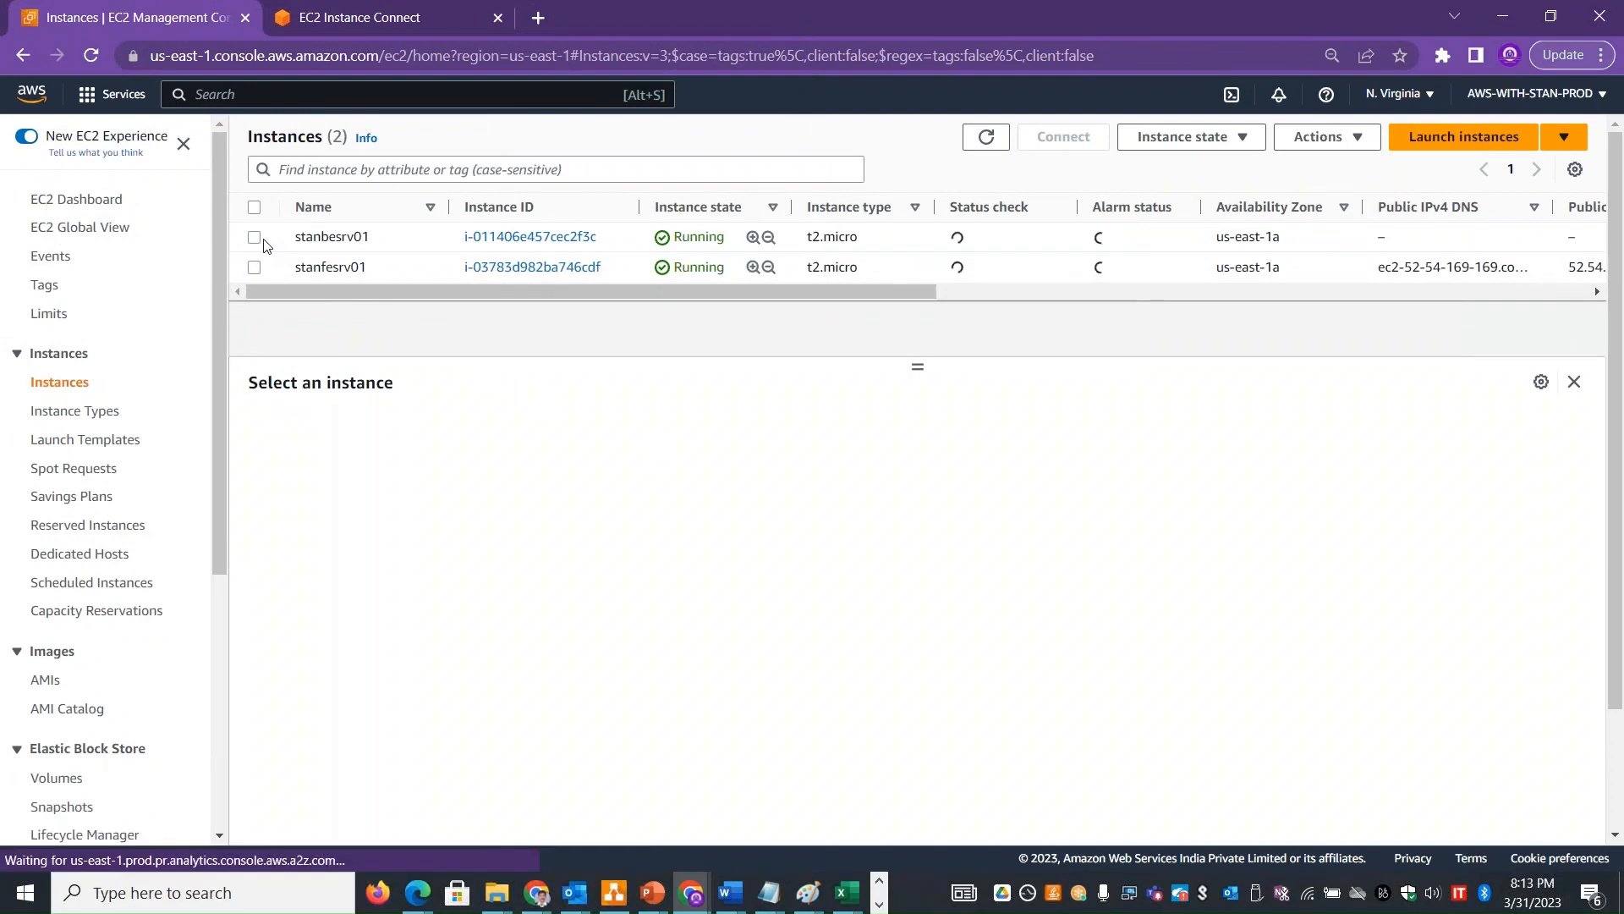
click(263, 241)
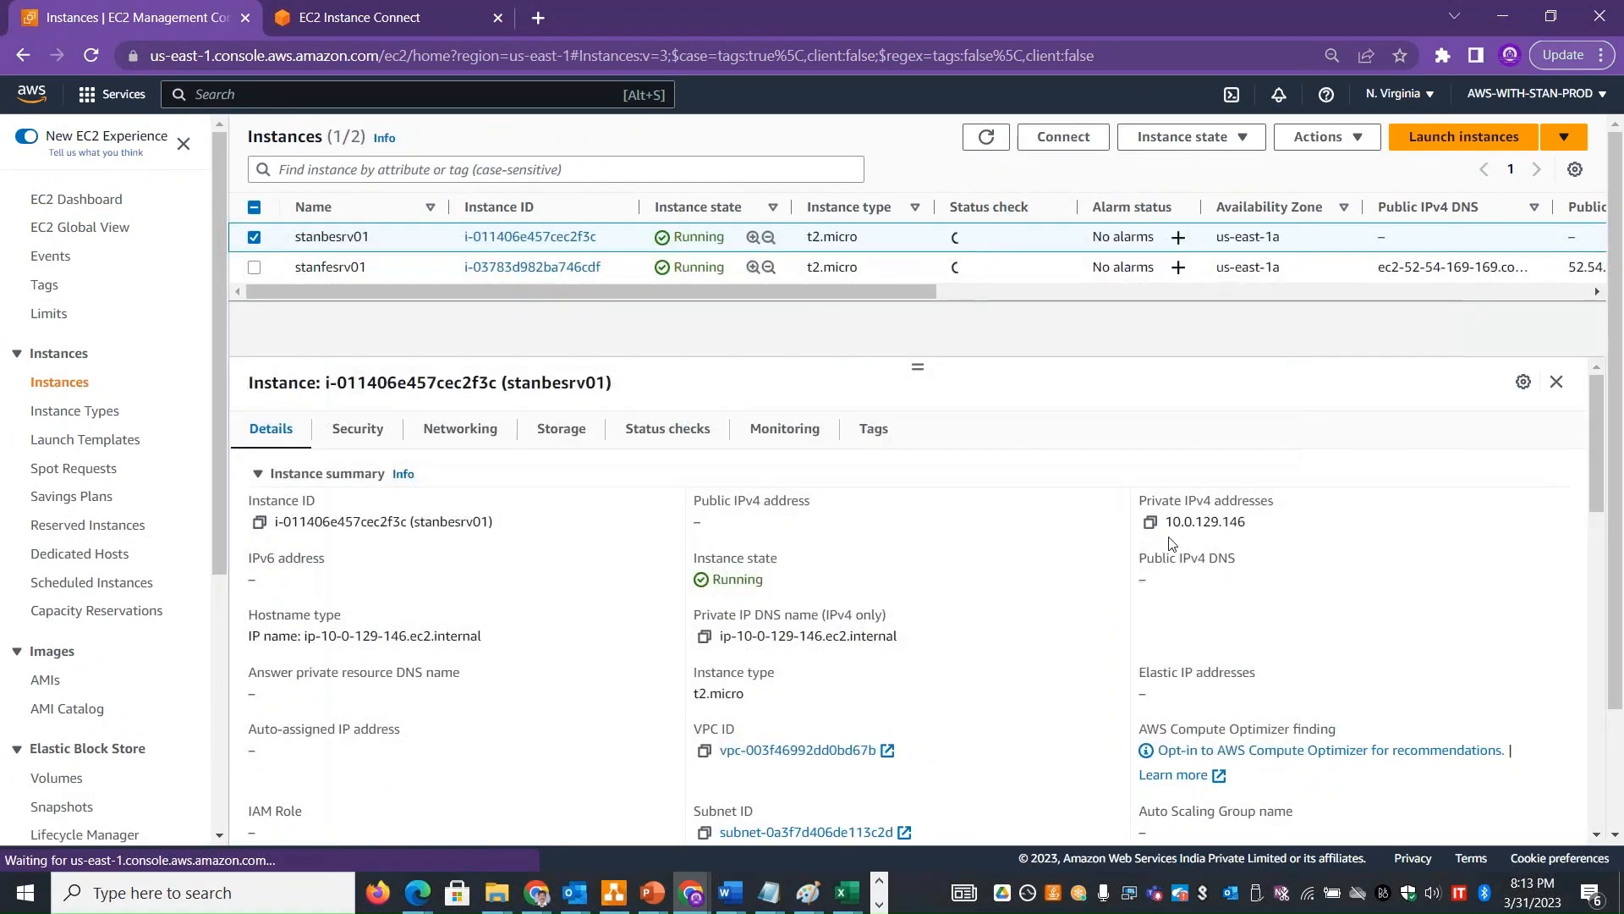
click(1149, 522)
click(361, 19)
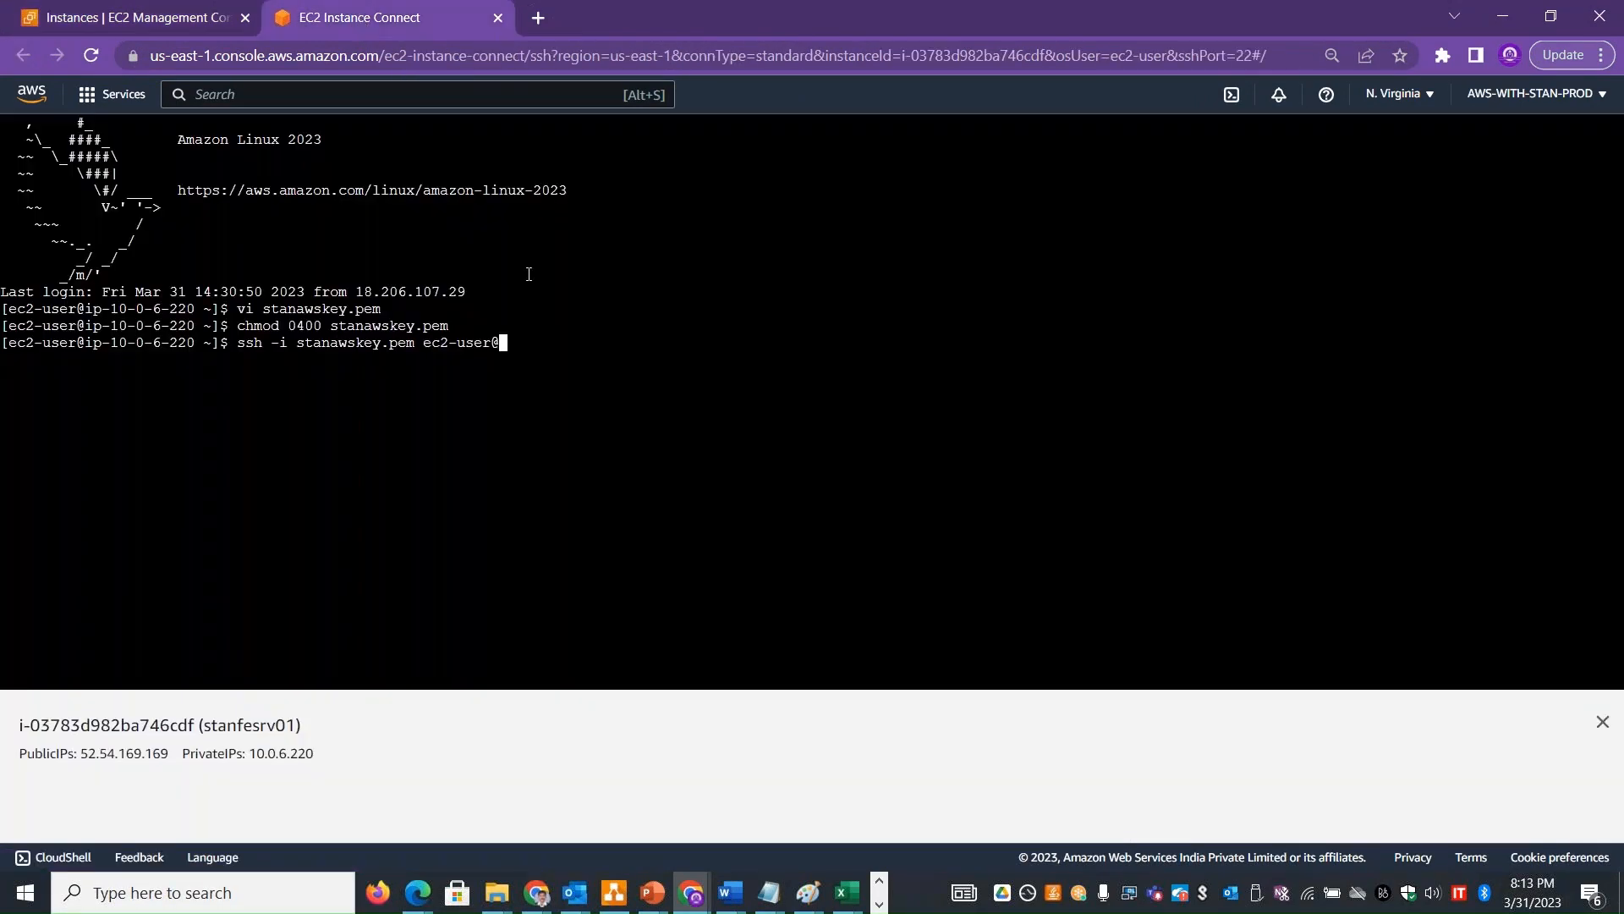
Complete the SSH command with the copied address 10.0.129.146 and connect to the private server
right_click(659, 402)
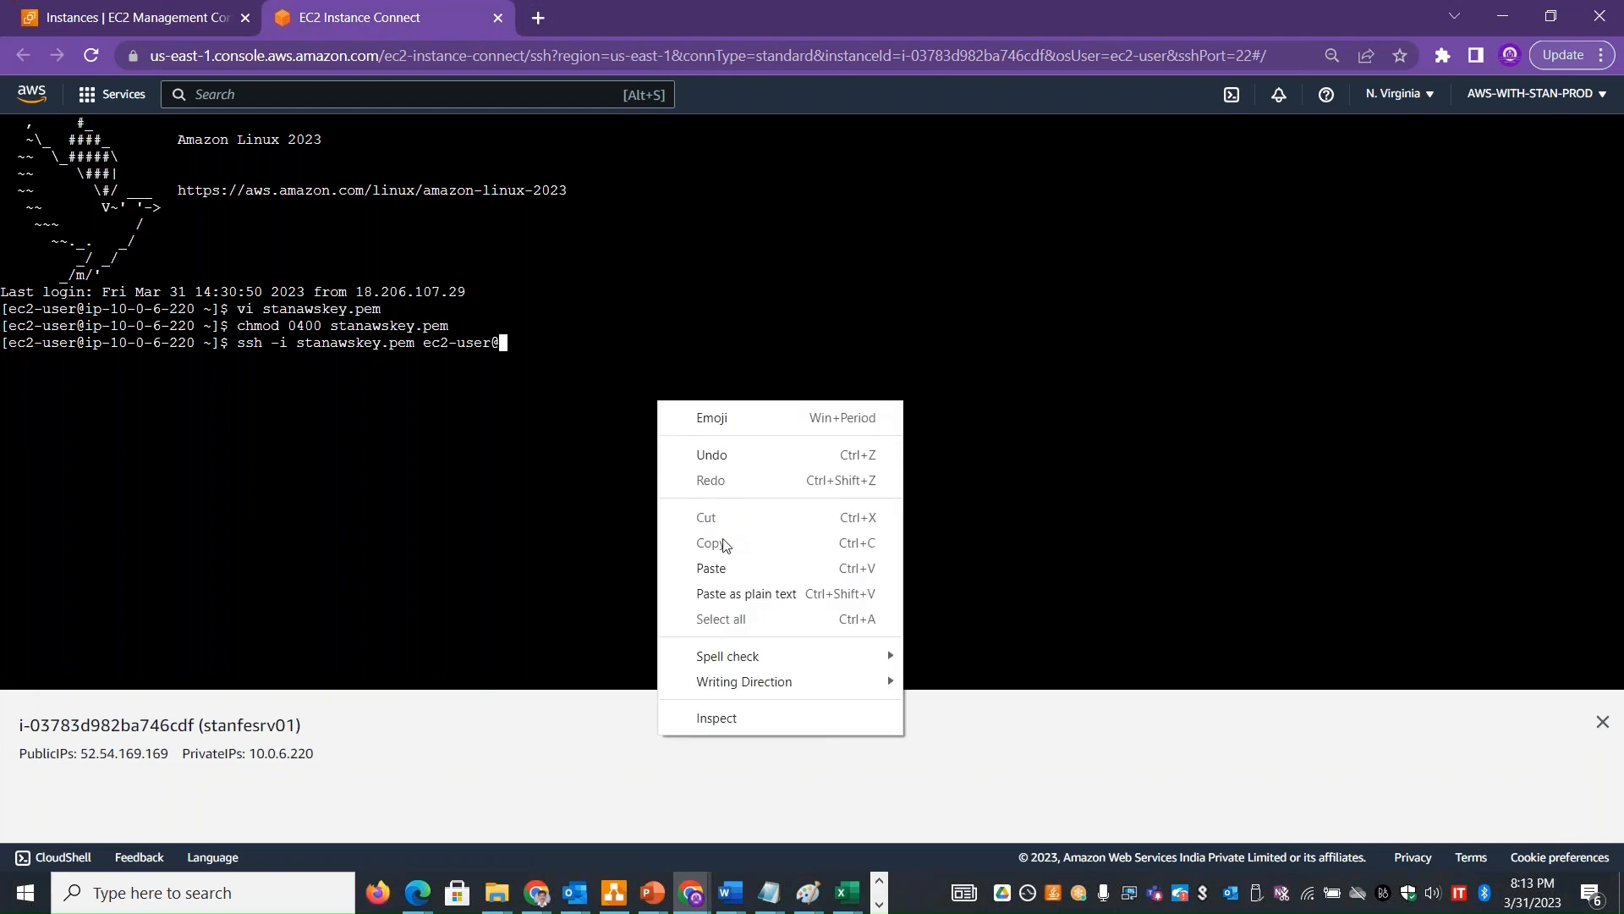
click(710, 569)
key(Return)
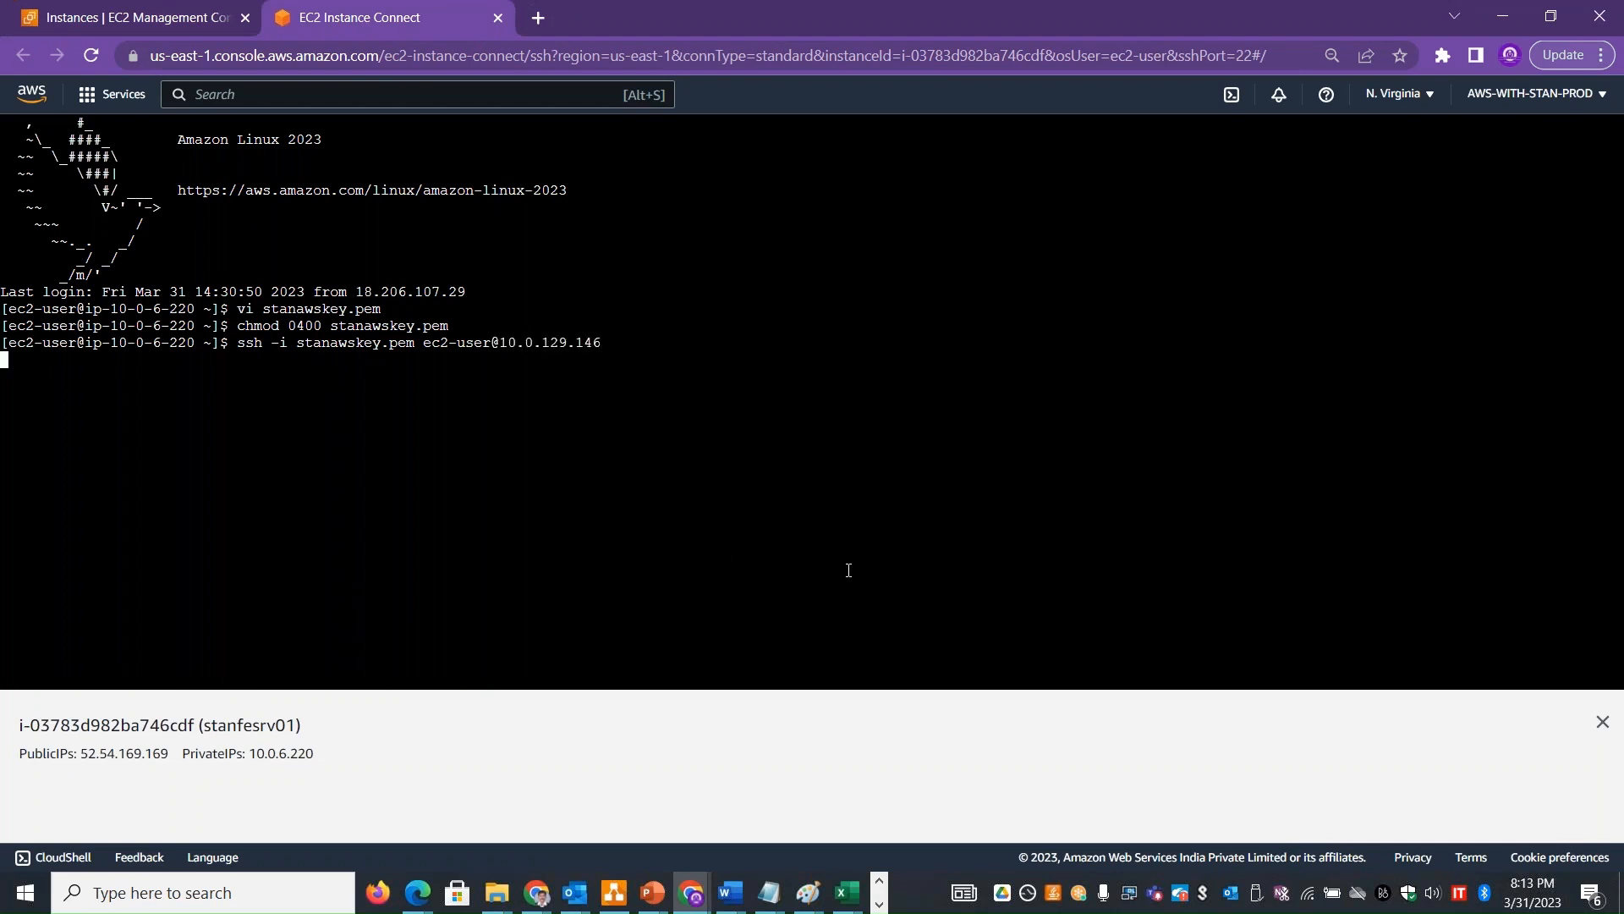
Highlight the private server's and bastion host's prompt addresses for comparison, and exit the SSH session back to the bastion host
drag(212, 546, 119, 547)
drag(195, 341, 101, 329)
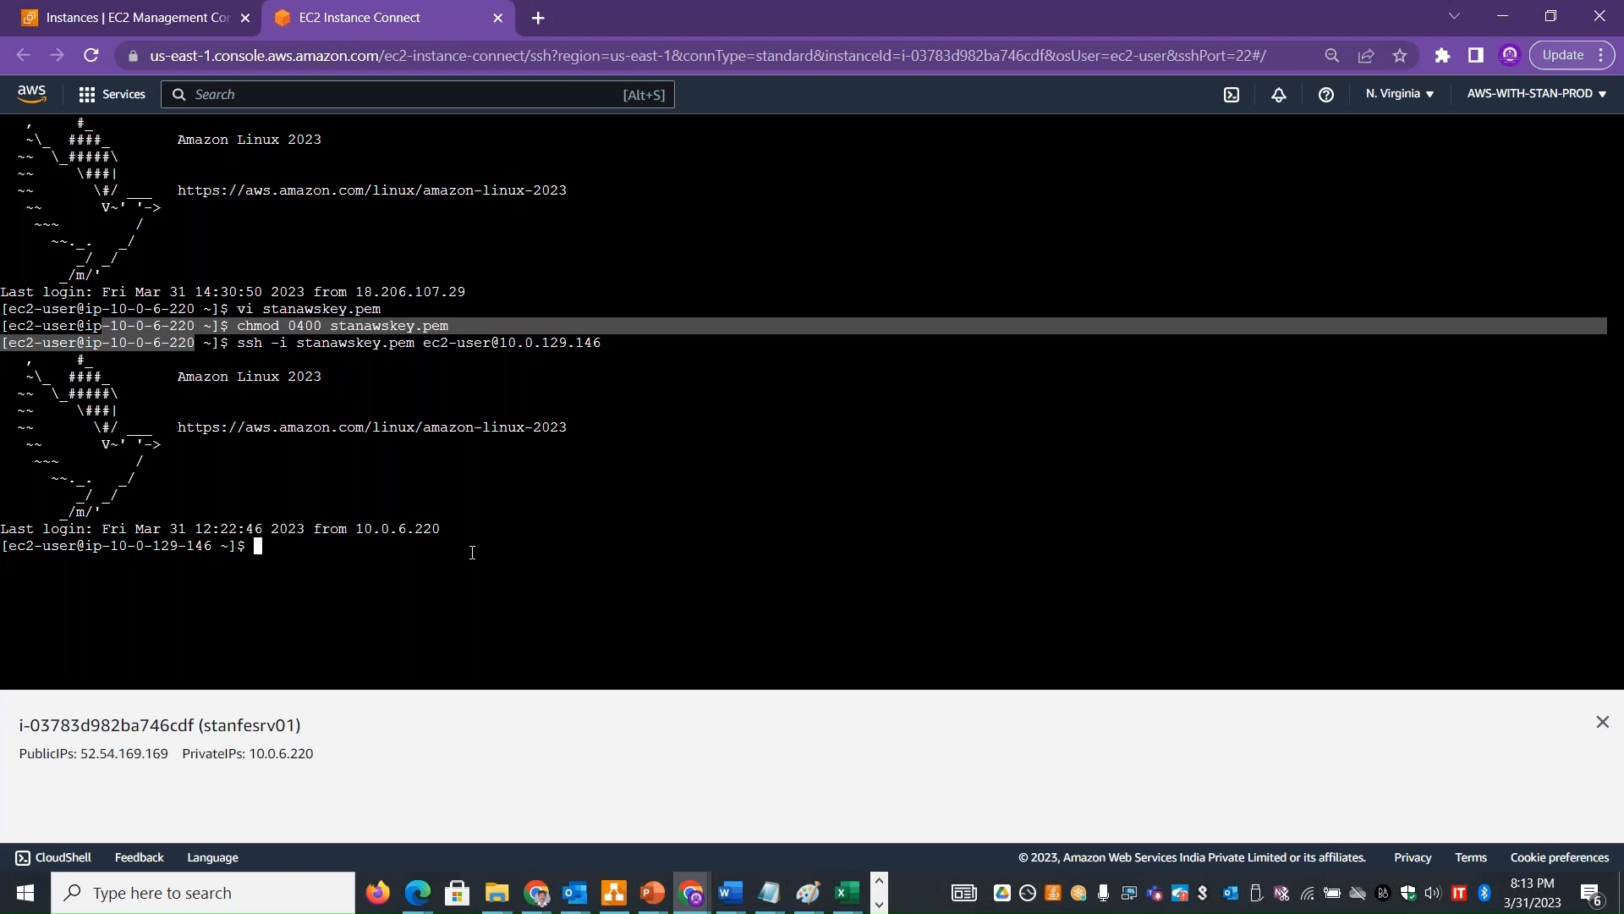
text(exit)
key(Return)
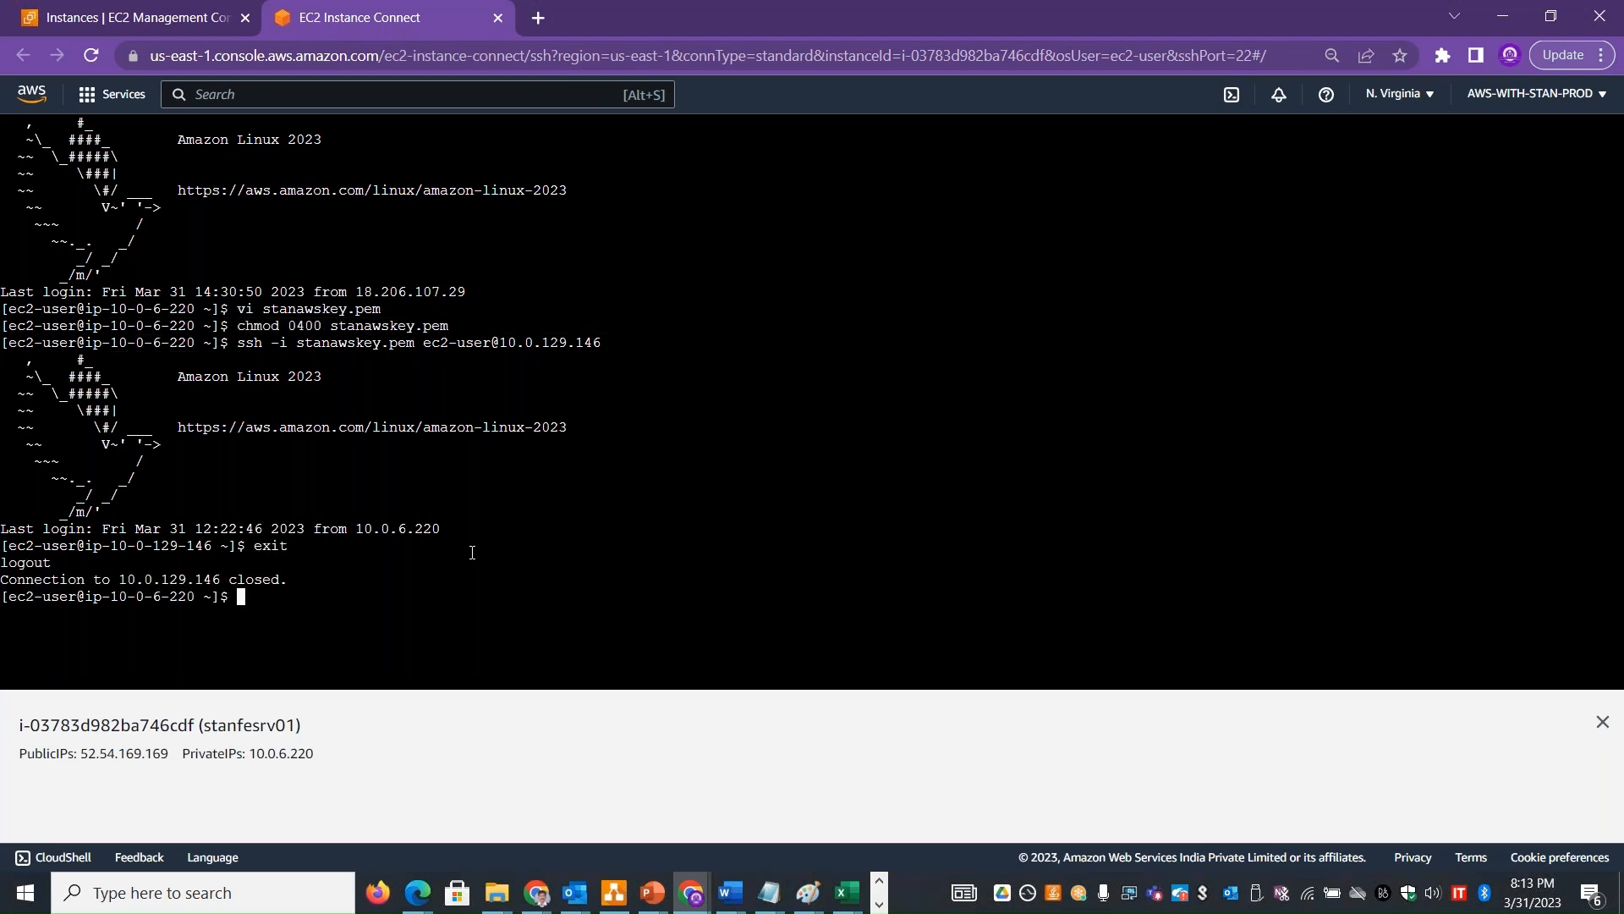
Copy the full curl managed-ssh-keys metadata command from the untitled Notepad document and return to the terminal
click(769, 892)
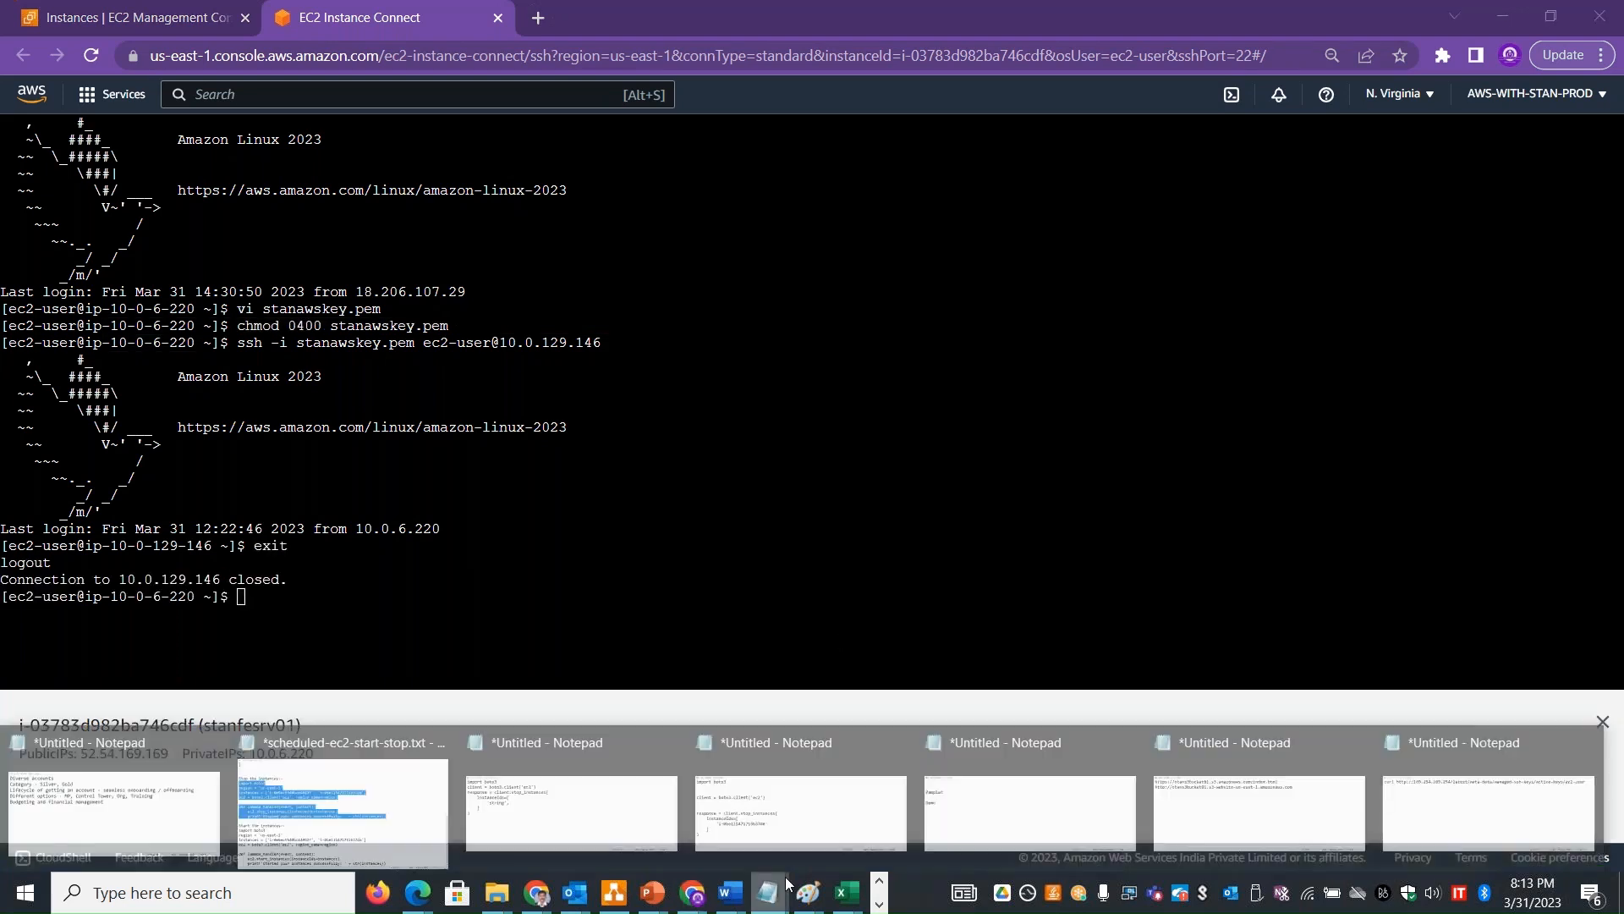
click(1409, 776)
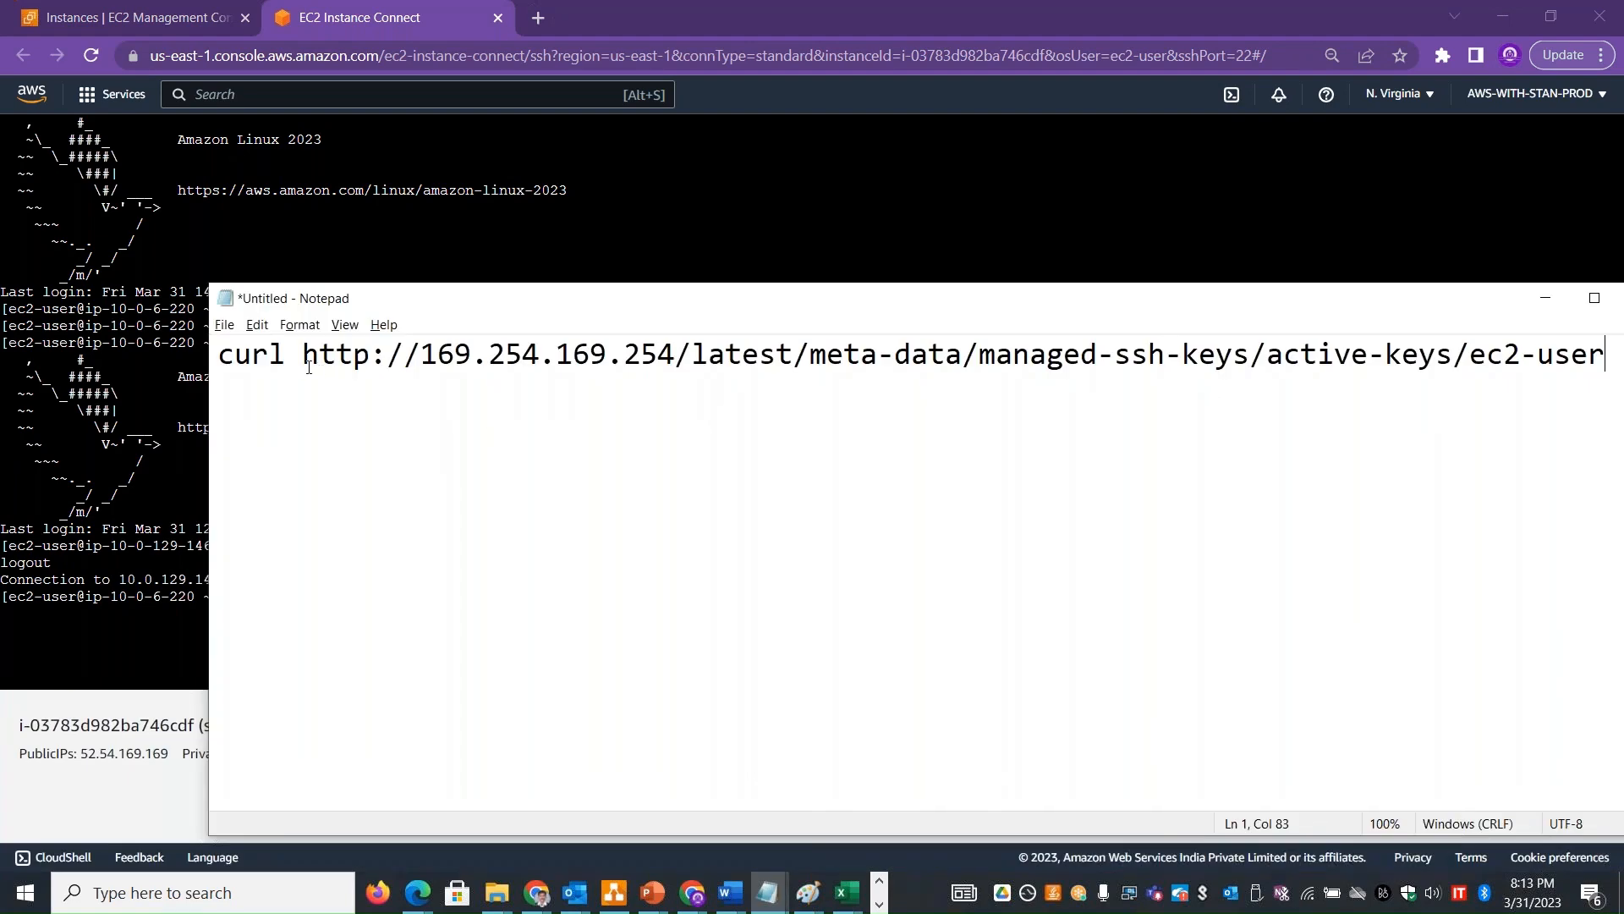
drag(228, 356, 742, 355)
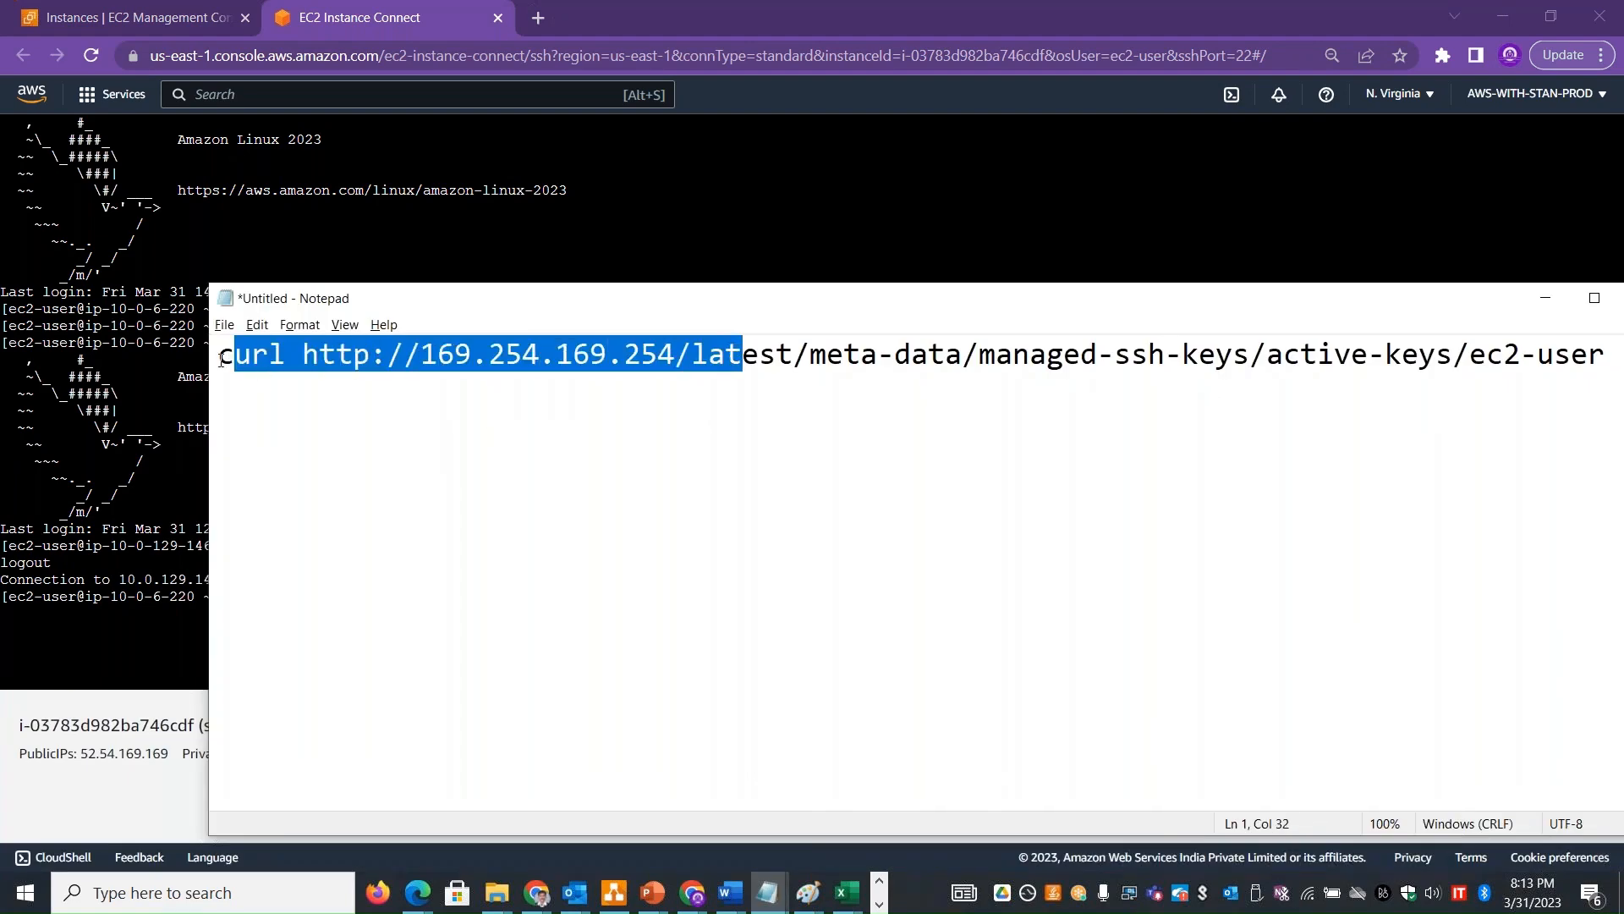
drag(440, 298, 256, 268)
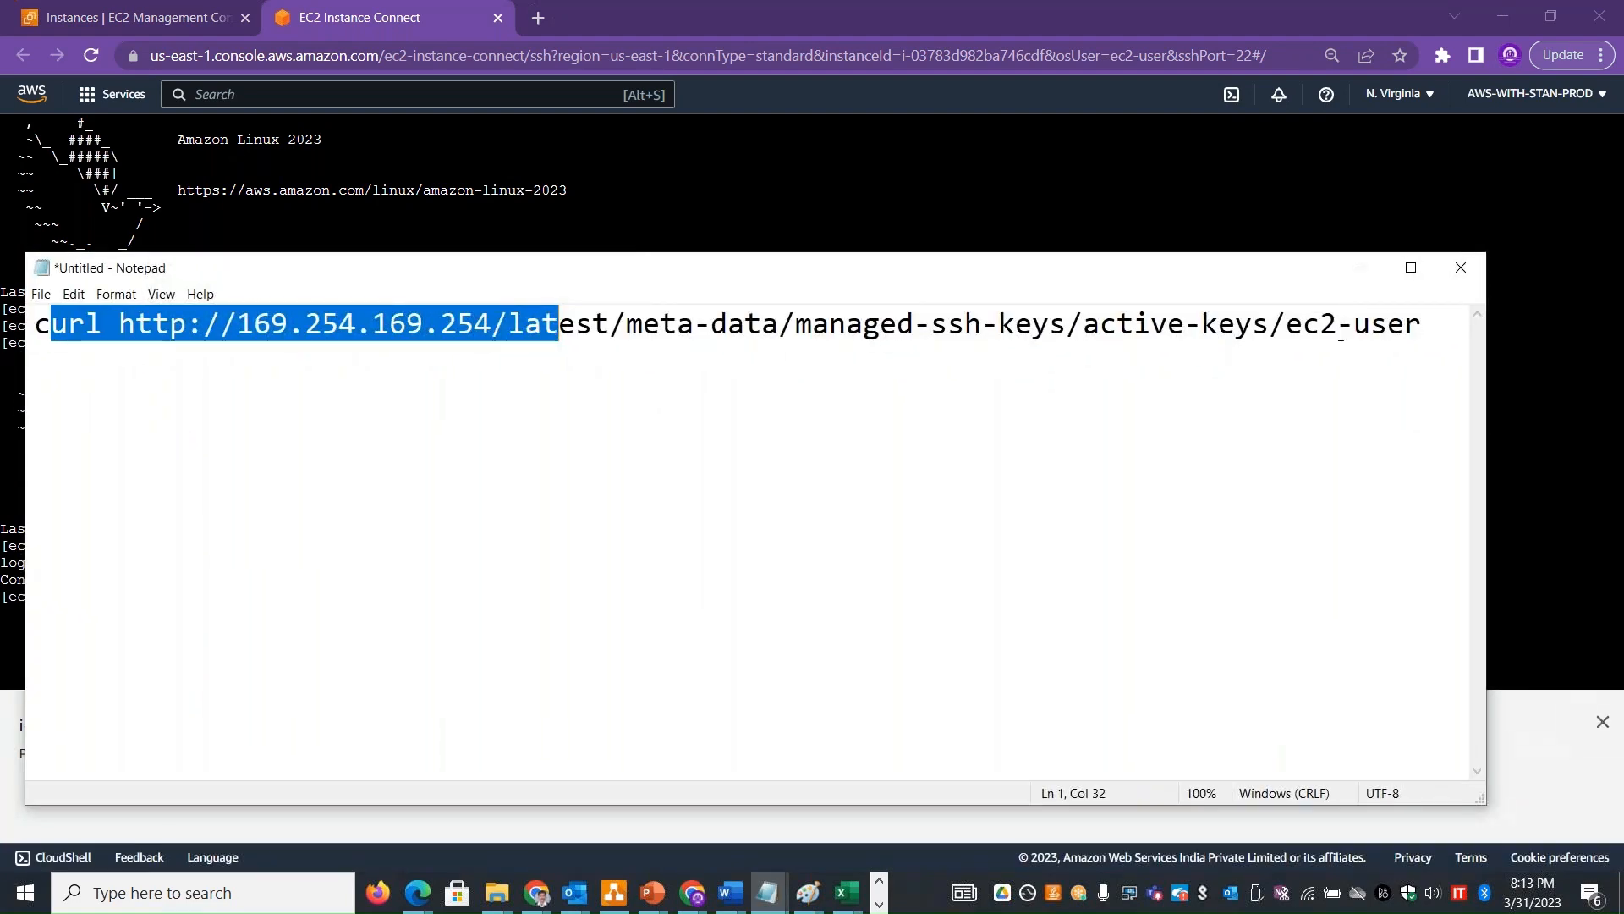
drag(1422, 321, 34, 323)
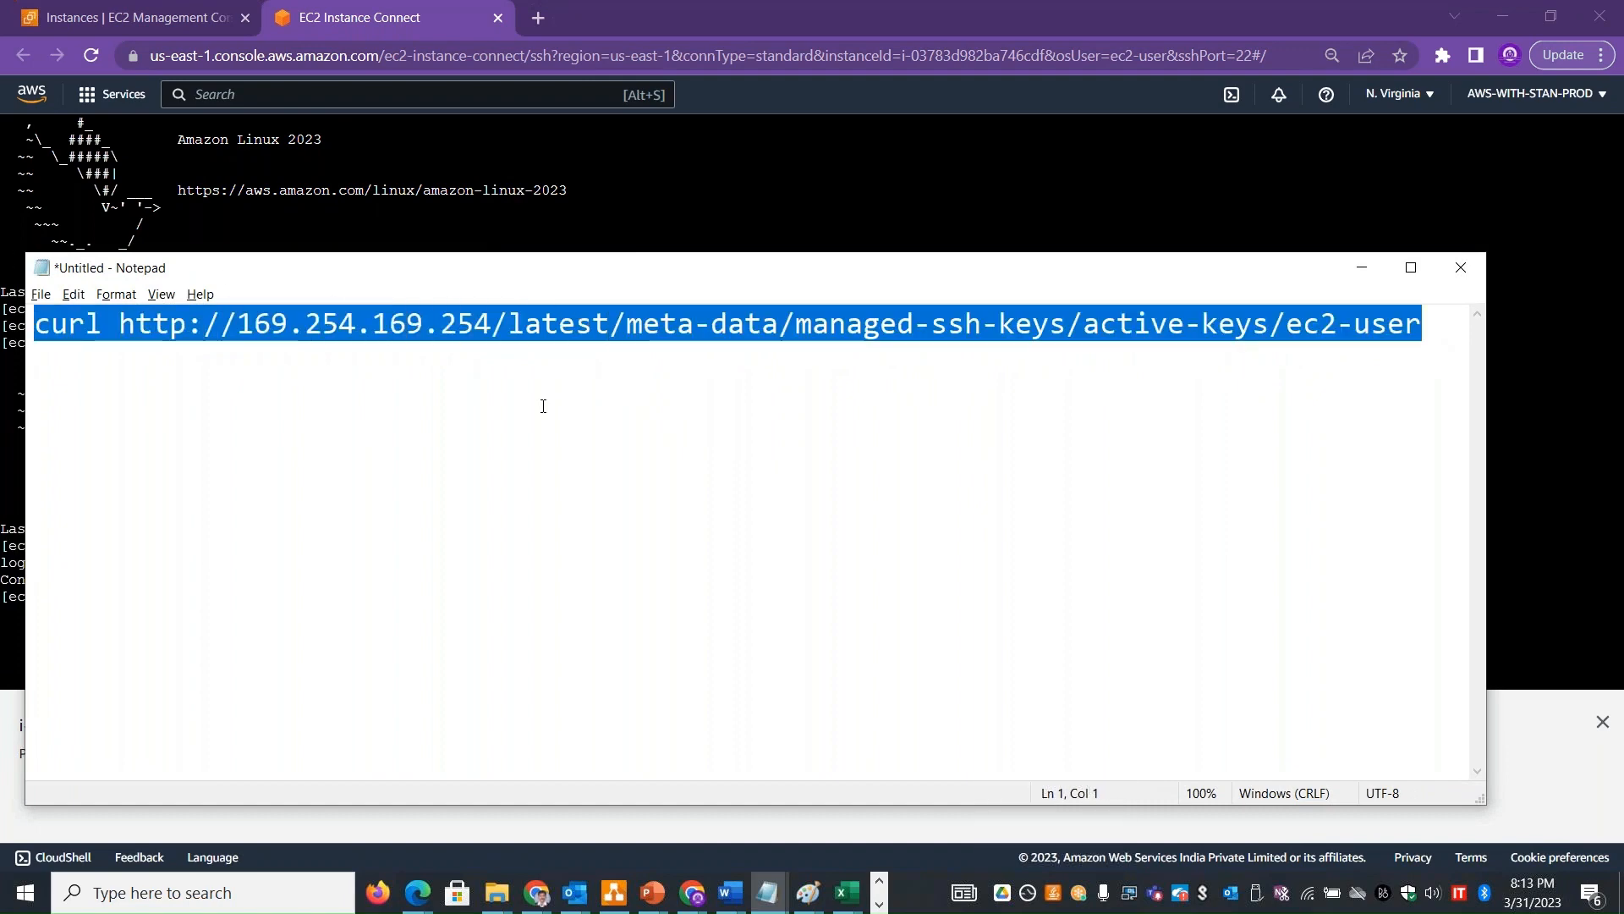
click(698, 224)
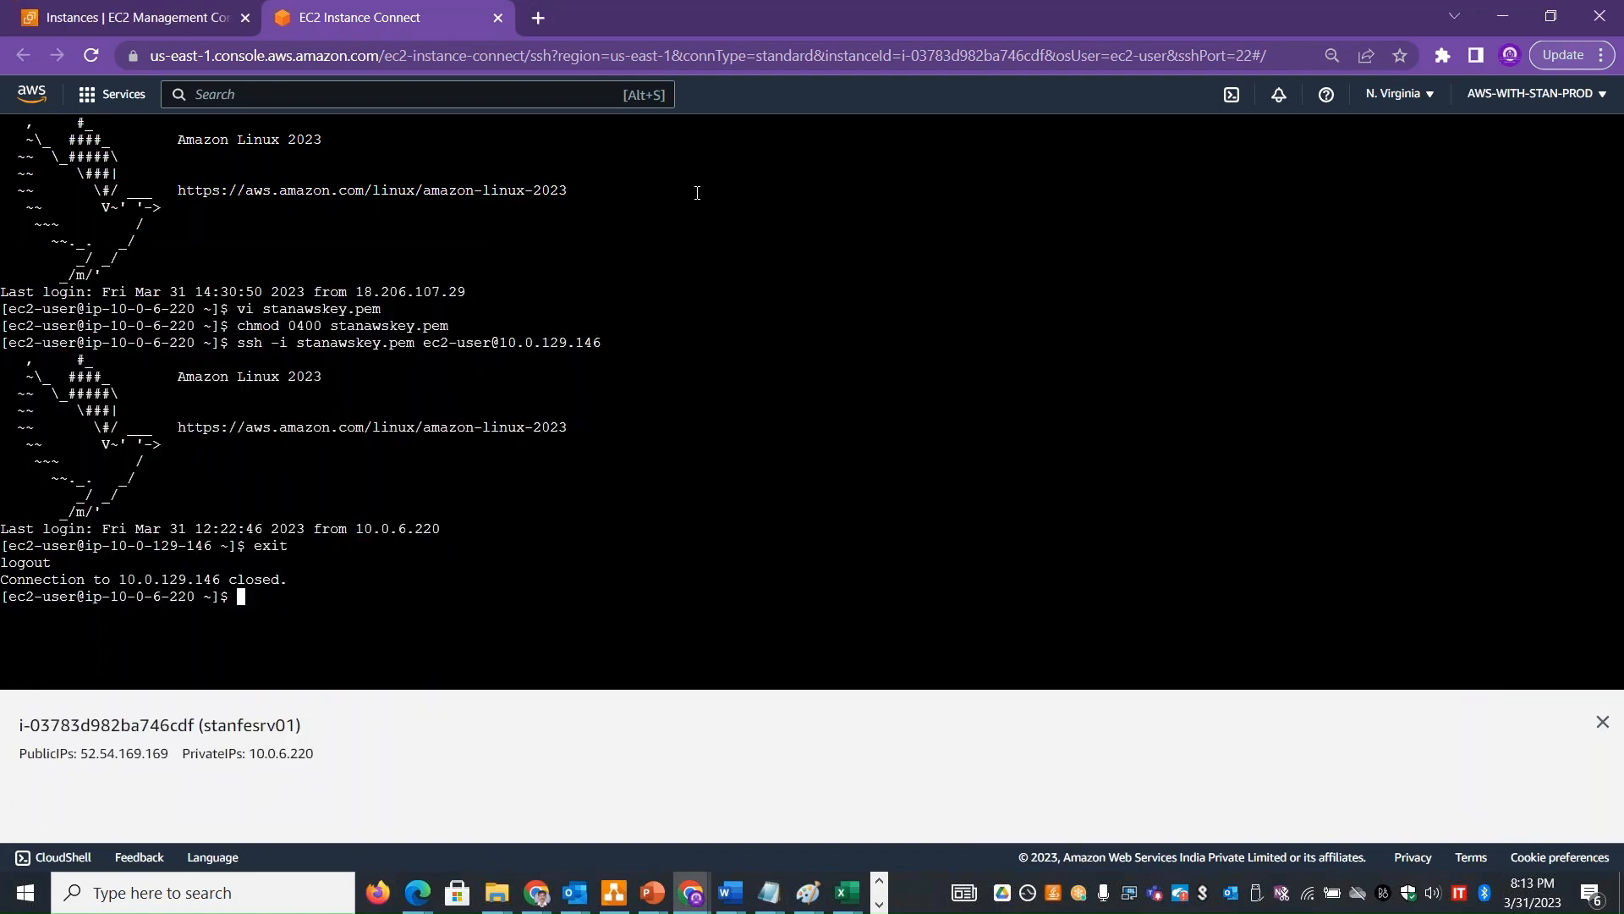
Run the copied curl active-keys metadata command for ec2-user on the bastion host and highlight the status text in its response
right_click(695, 193)
click(834, 361)
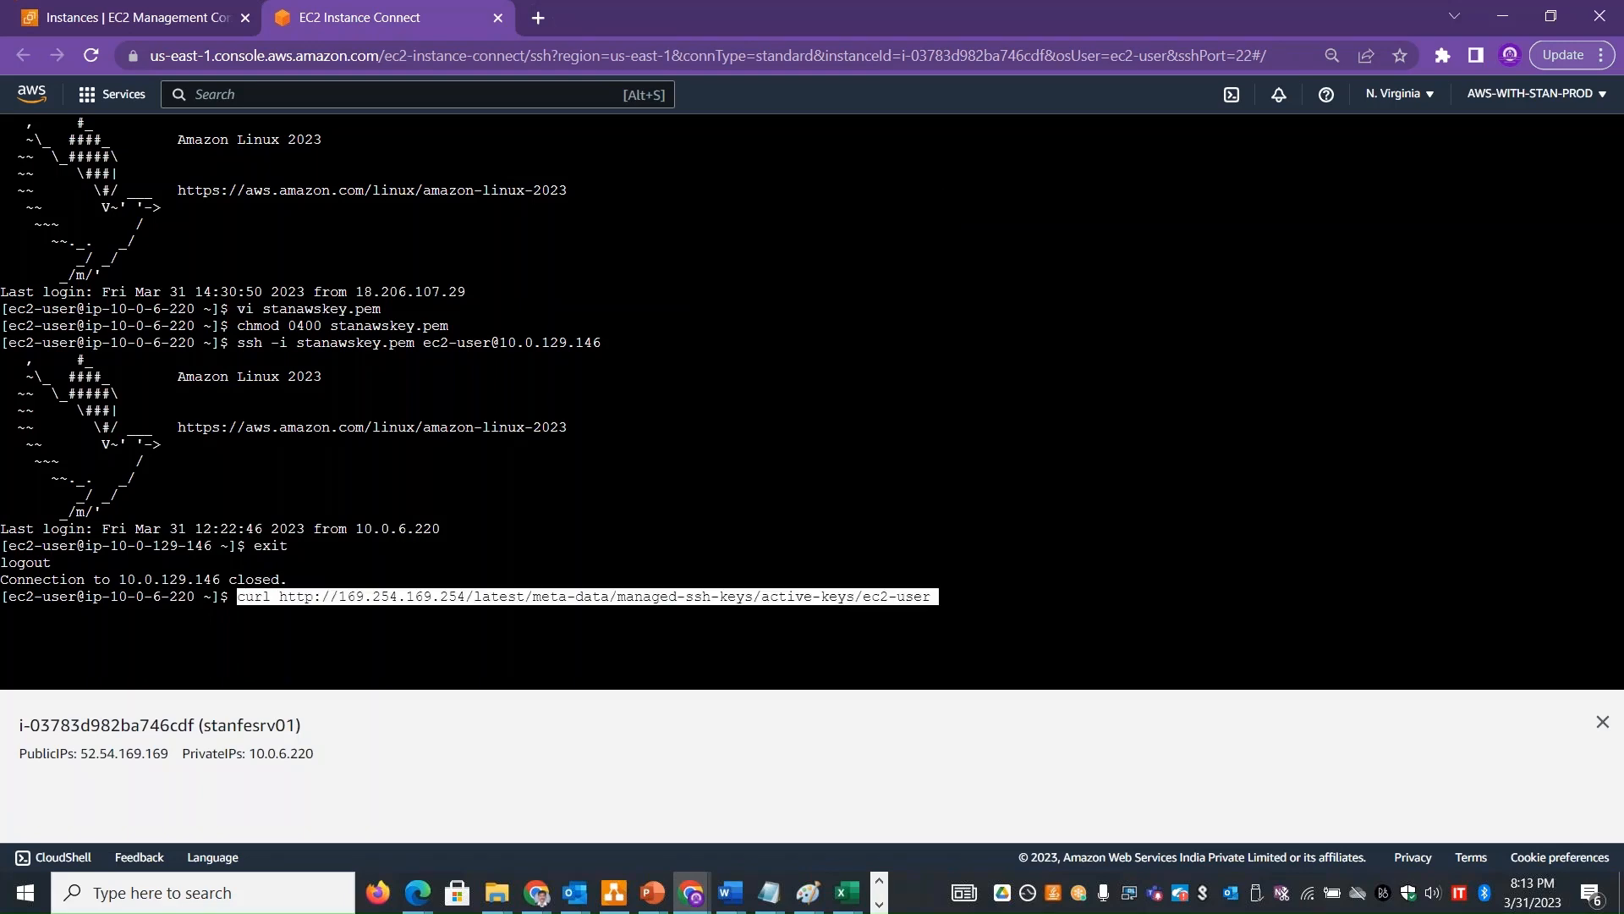
key(Return)
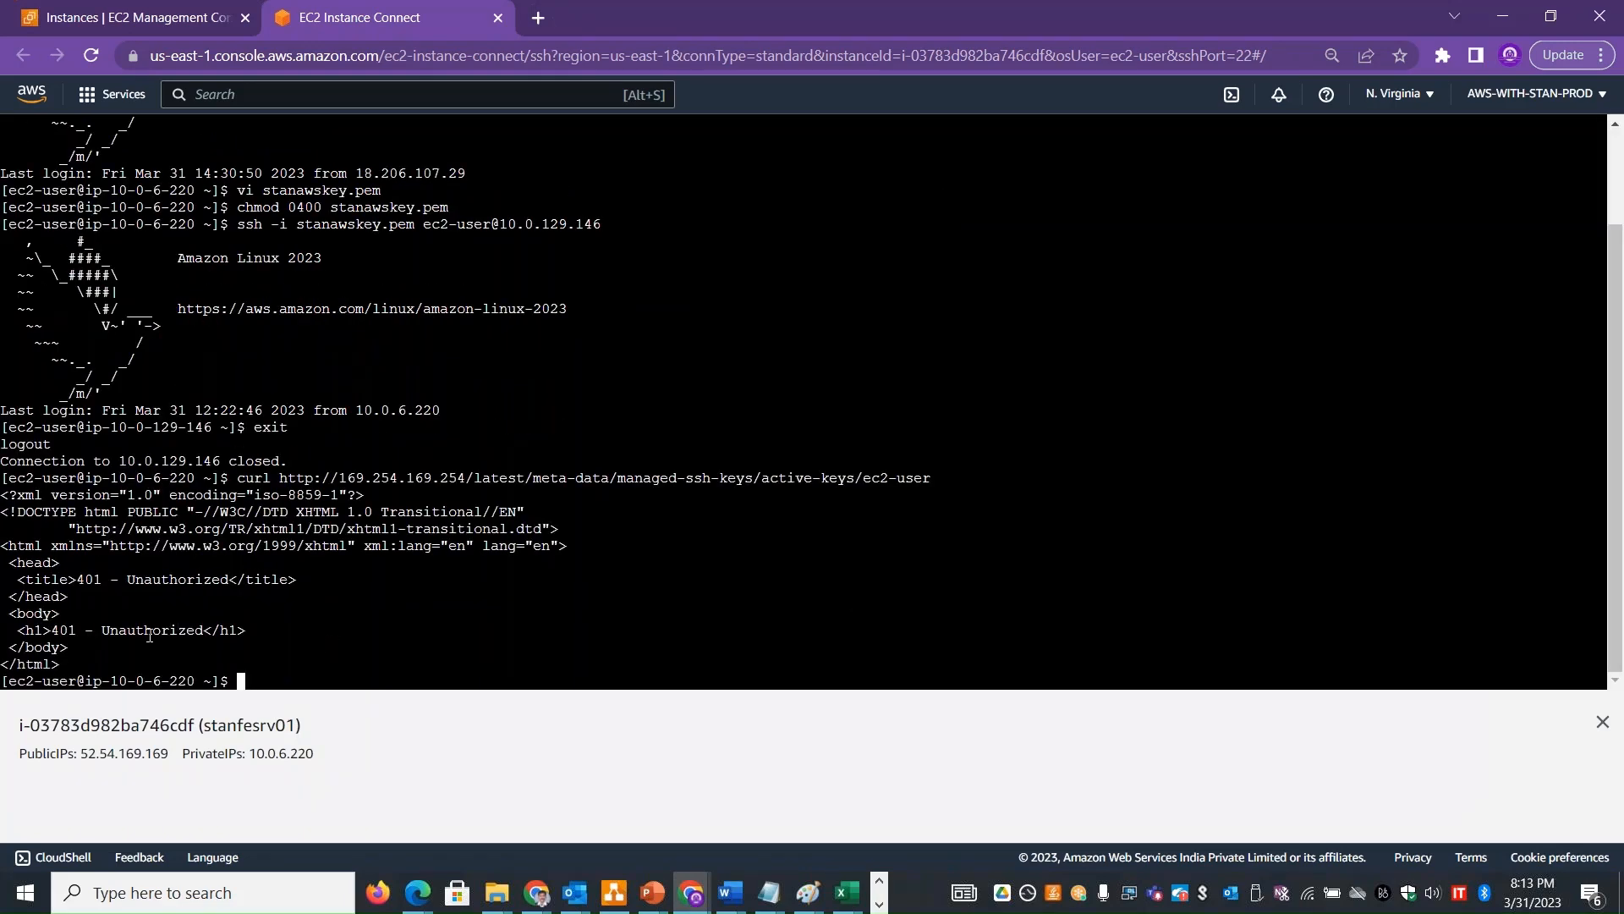
double_click(150, 630)
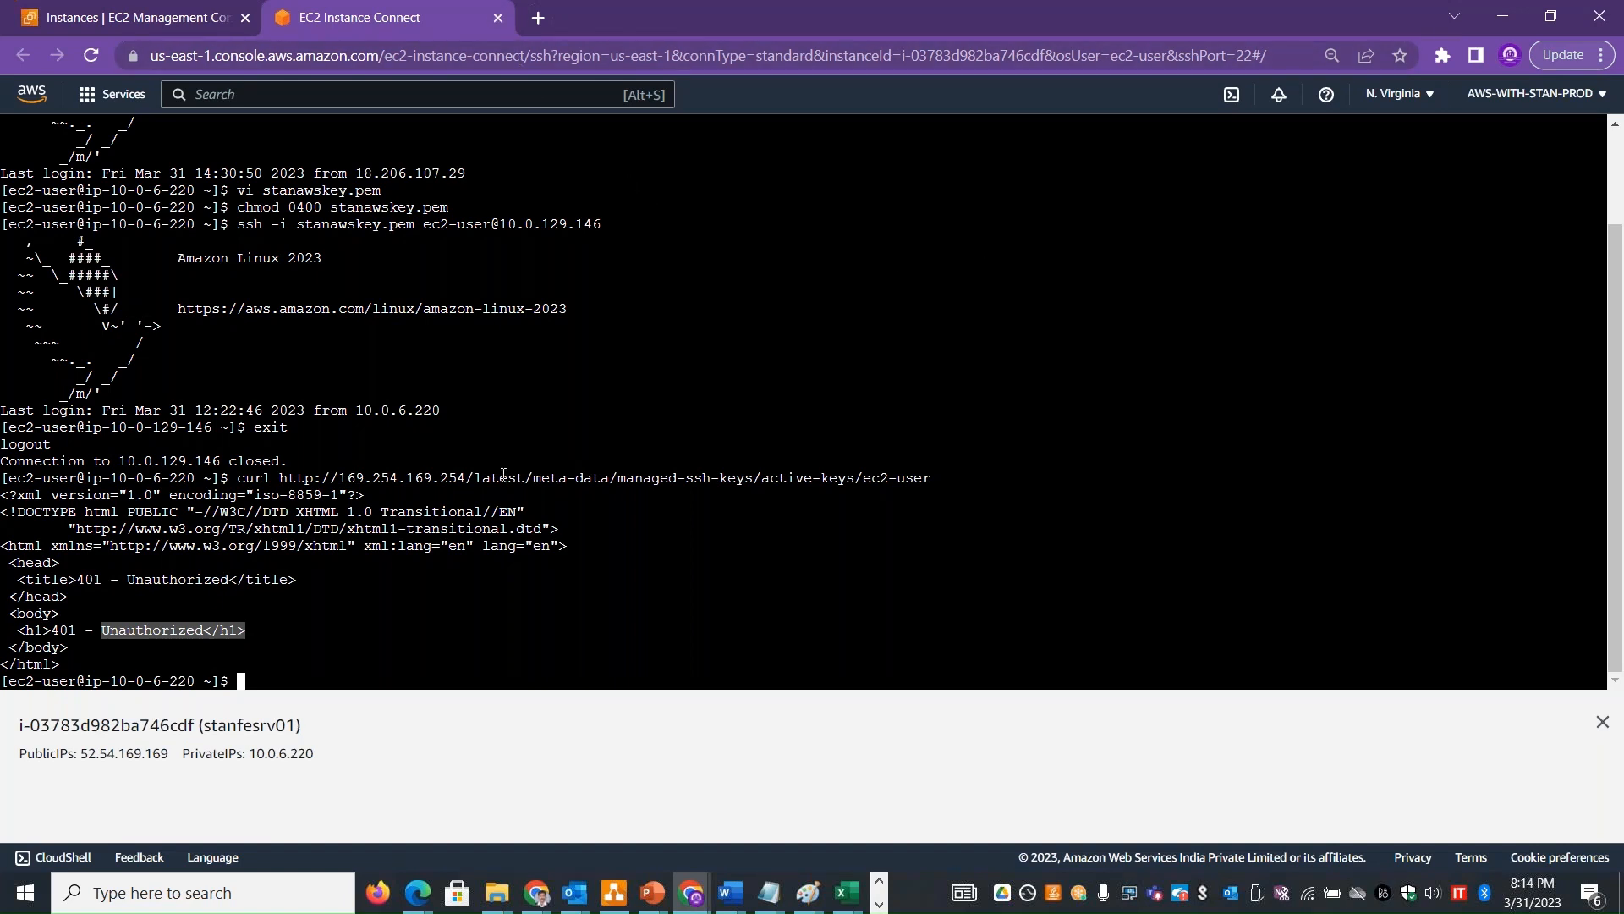
Begin an rm command at the bastion host prompt
text(rm)
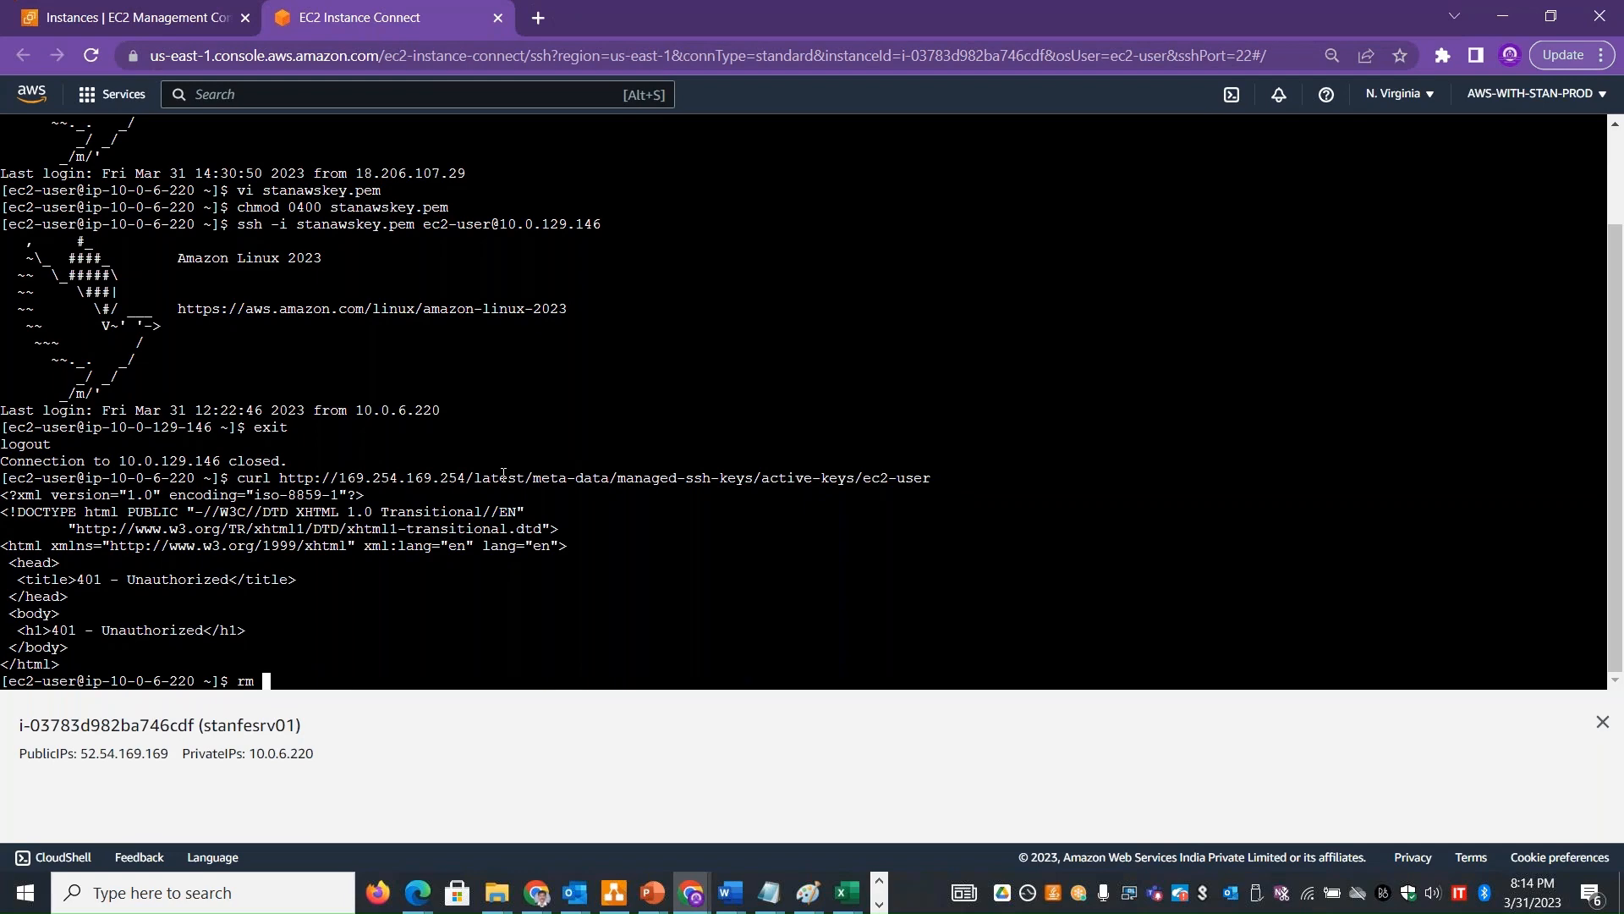